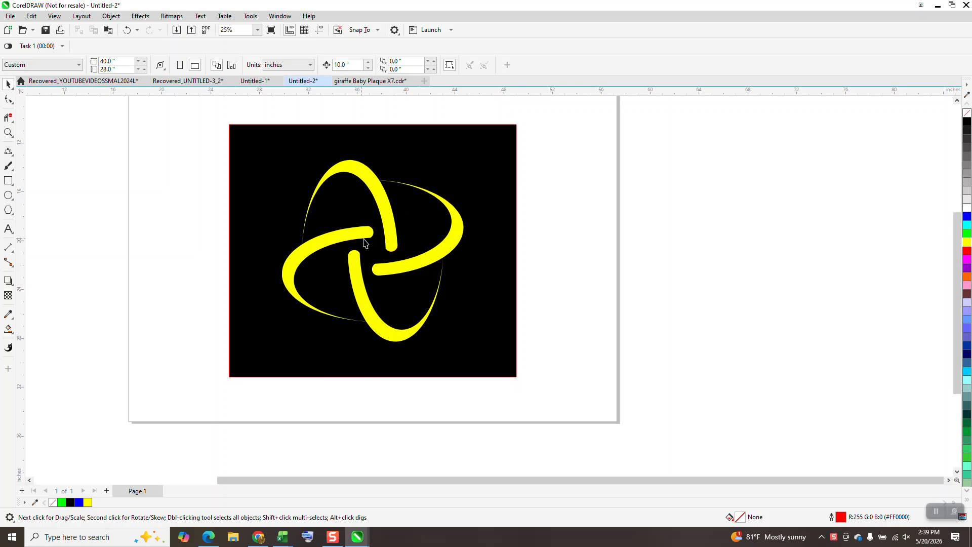
# - Move the black reference logo off the page's right side and draw a tall ellipse about 6.14 by 13.6 inches on the page
pyautogui.moveTo(188, 111); pyautogui.dragTo(587, 421)
pyautogui.moveTo(434, 254); pyautogui.dragTo(662, 255)
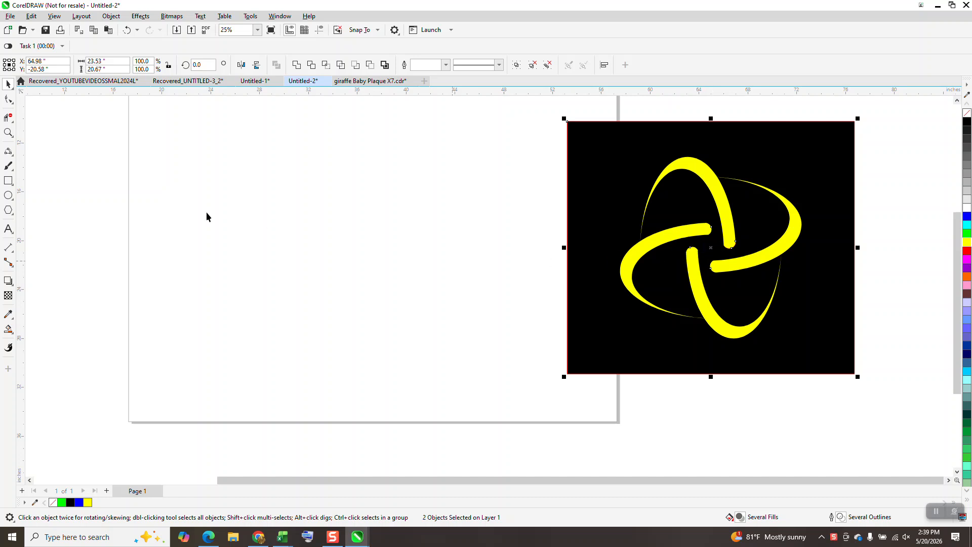
pyautogui.click(8, 195)
pyautogui.moveTo(404, 167); pyautogui.dragTo(330, 333)
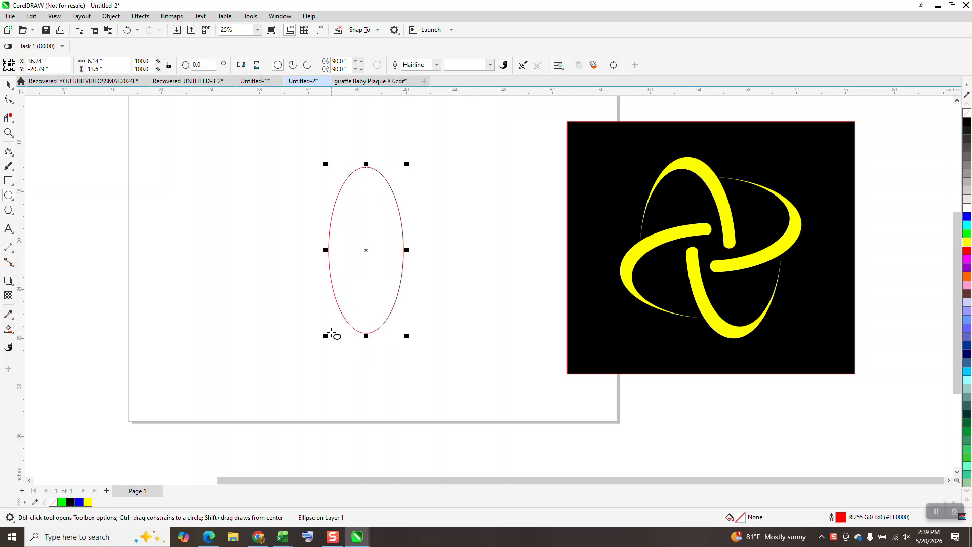
# - Make a concentric copy of the ellipse scaled to 83.5% and align the left edges of both ellipses
pyautogui.click(8, 84)
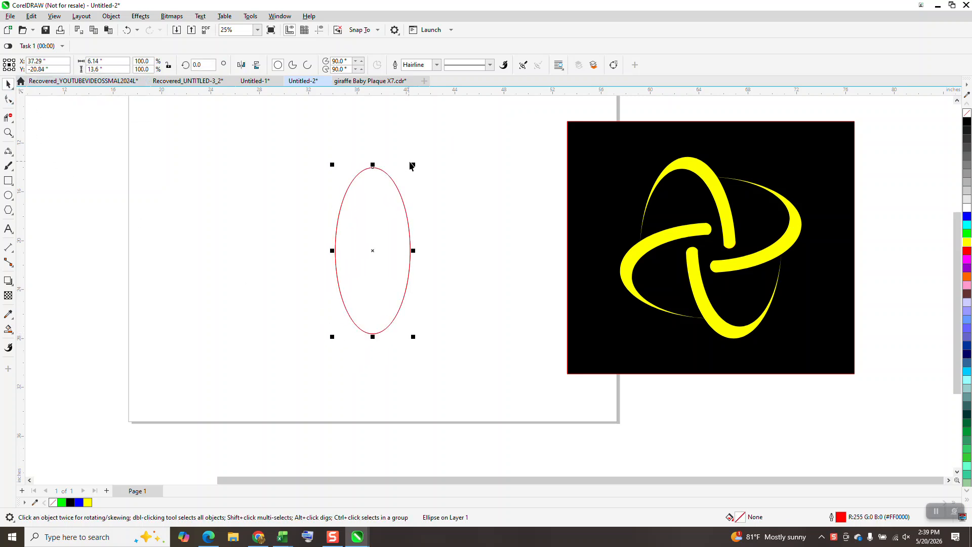
pyautogui.moveTo(415, 164); pyautogui.dragTo(408, 177)
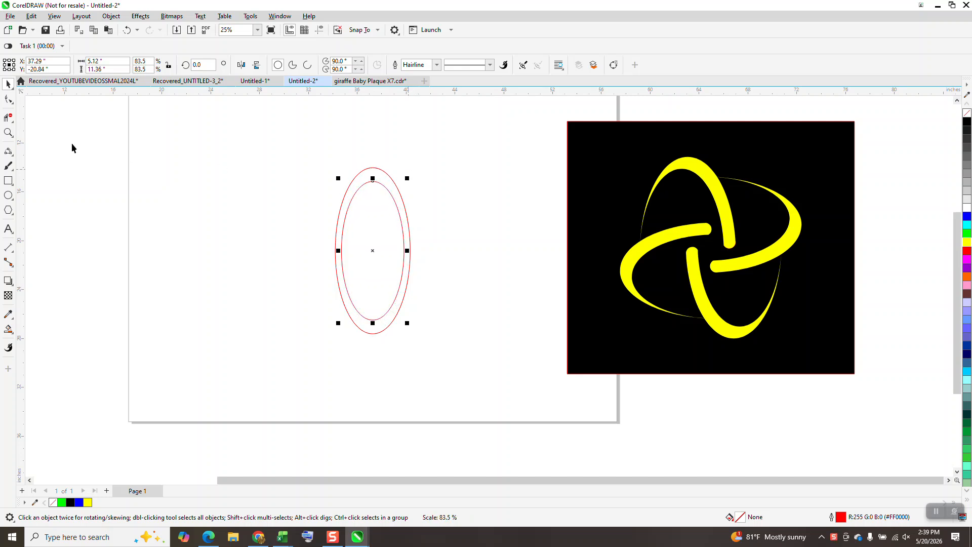
pyautogui.moveTo(299, 136); pyautogui.dragTo(535, 403)
pyautogui.press('l')
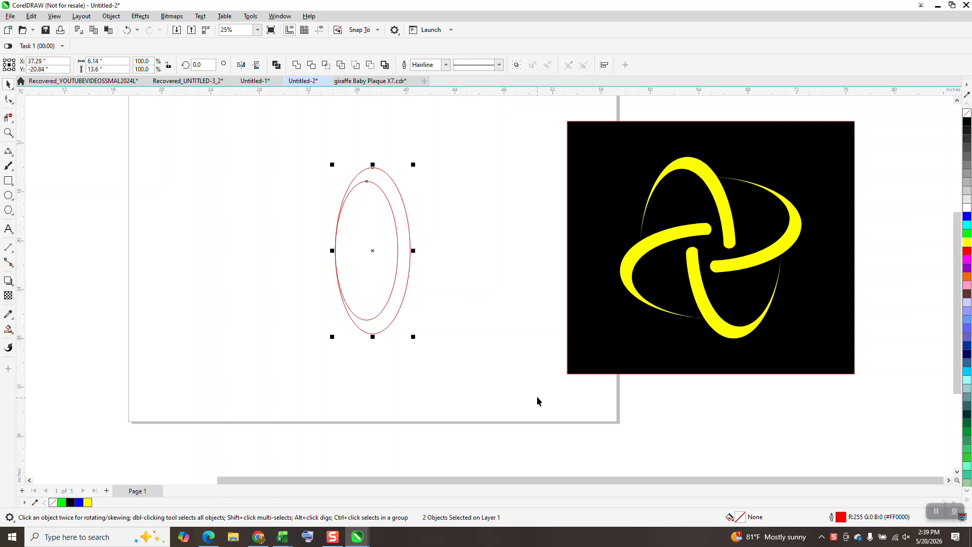
# - Show the guidelines crossing at the centre of the larger ellipse
pyautogui.click(8, 133)
pyautogui.click(319, 31)
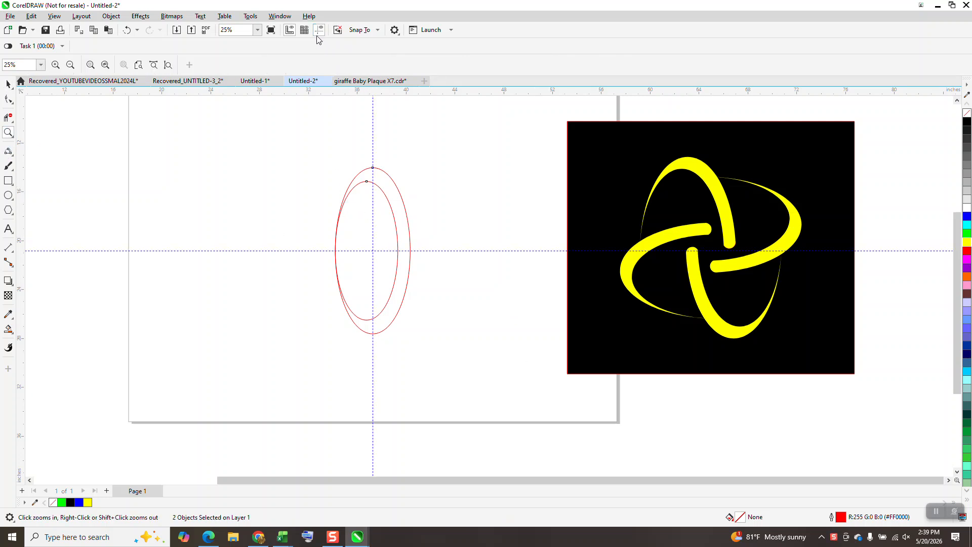
# - Bridge the right-hand gap between the ellipses with a downward-bulging 3-point curve about 1.01 inches wide, just above the horizontal guideline
pyautogui.moveTo(338, 218); pyautogui.dragTo(506, 329)
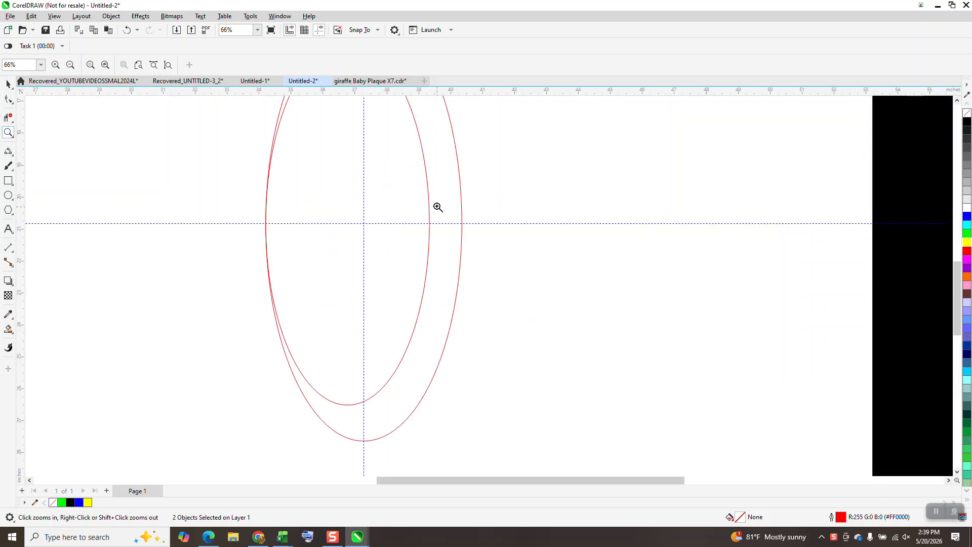
pyautogui.click(11, 153)
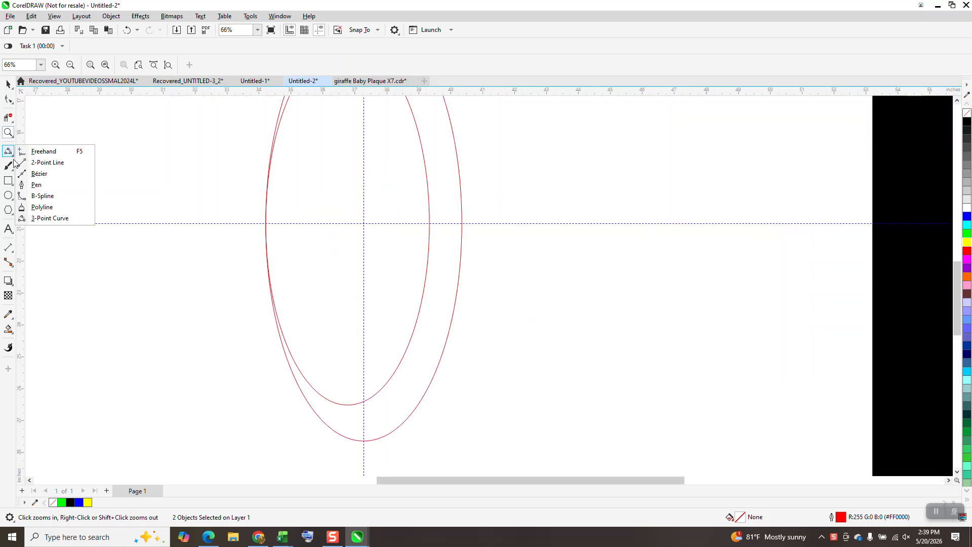
pyautogui.click(51, 218)
pyautogui.moveTo(460, 186); pyautogui.dragTo(430, 213)
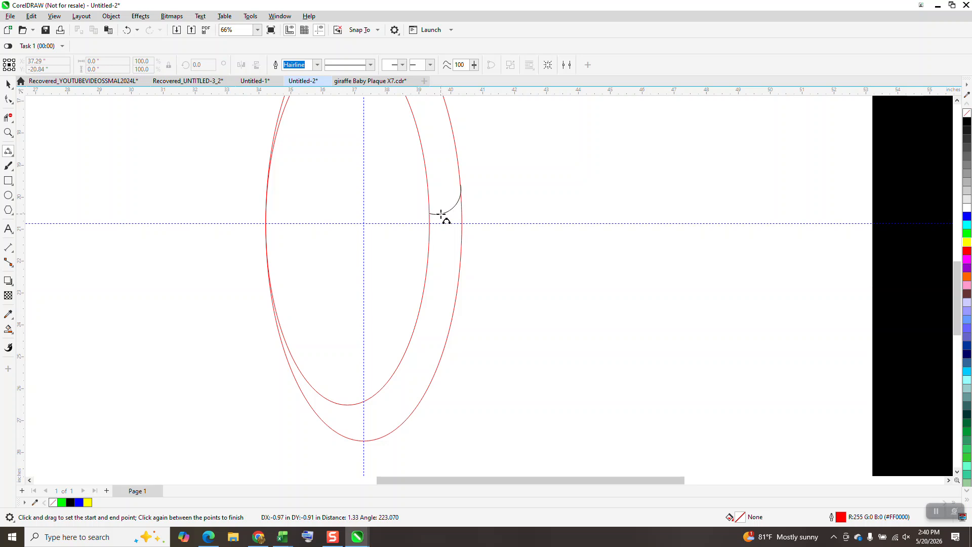
pyautogui.click(441, 214)
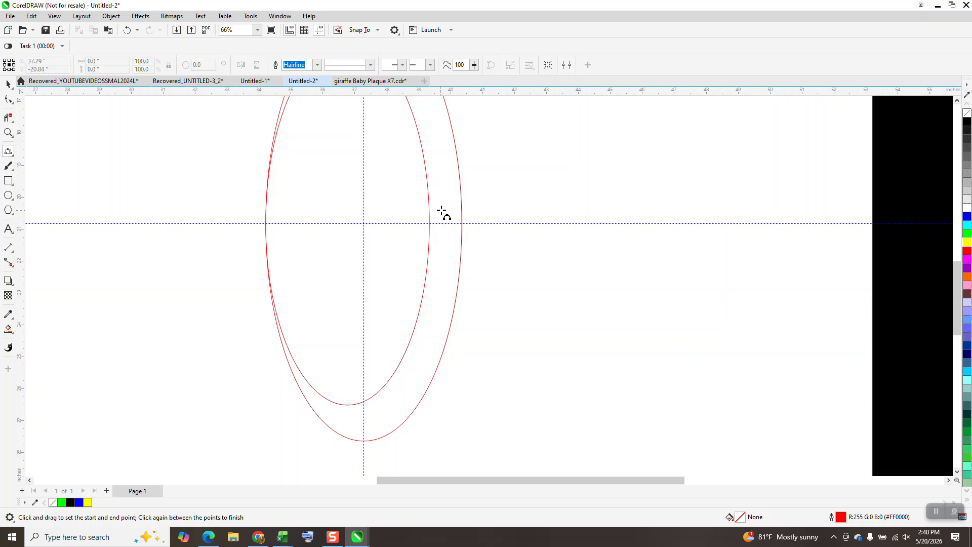
pyautogui.moveTo(460, 197); pyautogui.dragTo(429, 197)
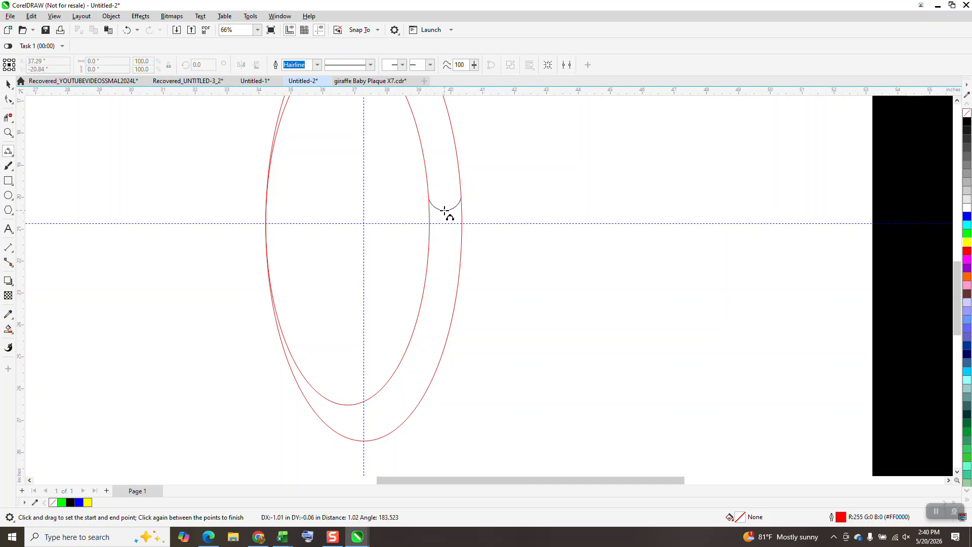
pyautogui.click(446, 211)
# - Smart-fill the upper crescent between the two ellipses with blue and no outline
pyautogui.scroll(-5, 468, 259)
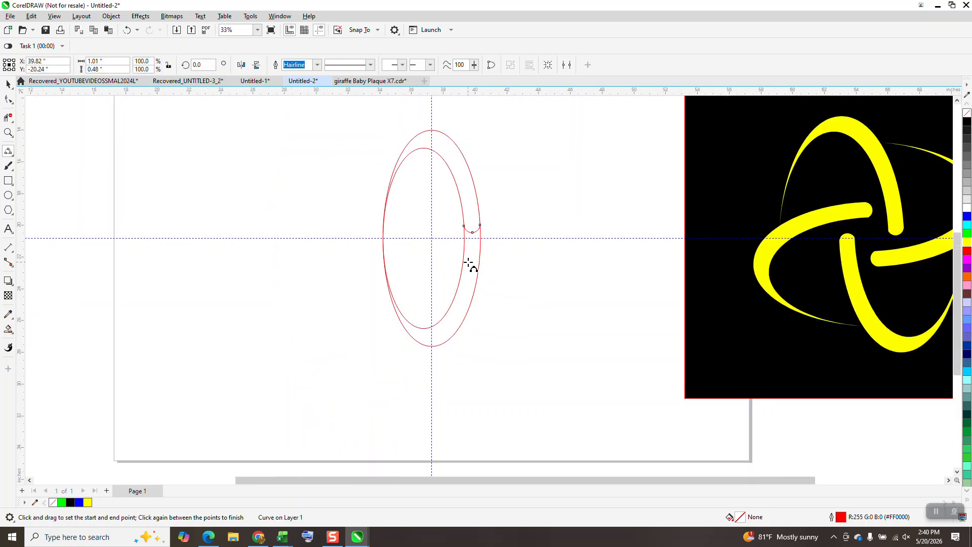
pyautogui.click(8, 329)
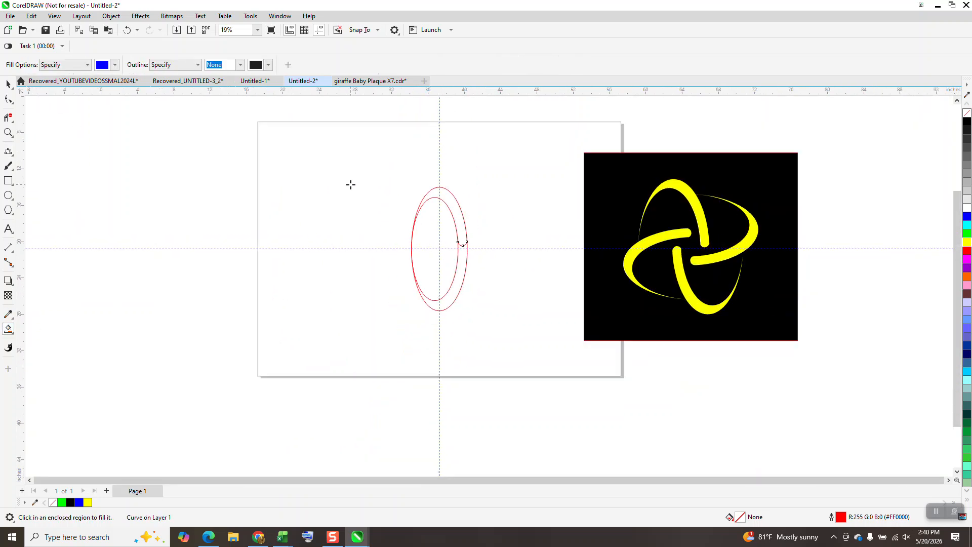
pyautogui.click(457, 214)
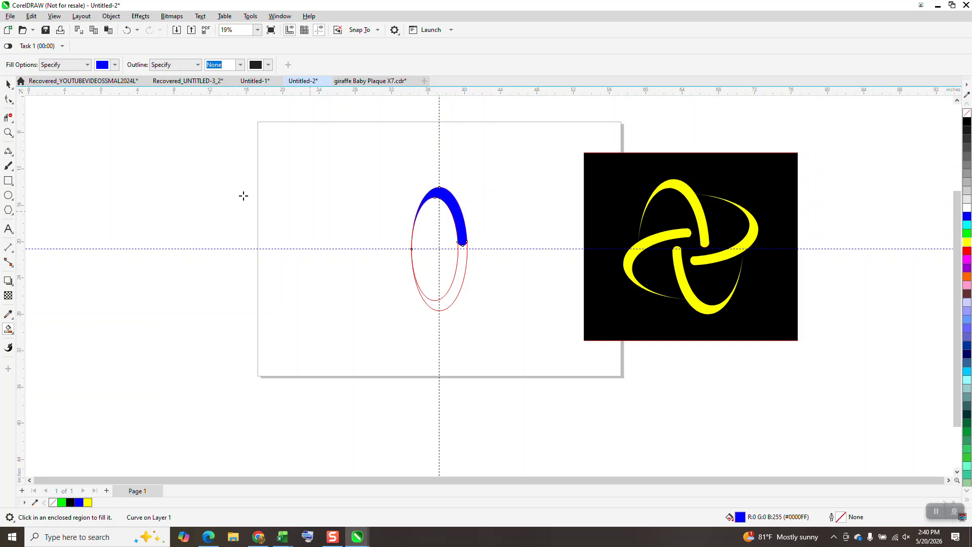
# - Delete both construction ellipses and remove the leftover arc line at the blue crescent's rounded end
pyautogui.click(8, 84)
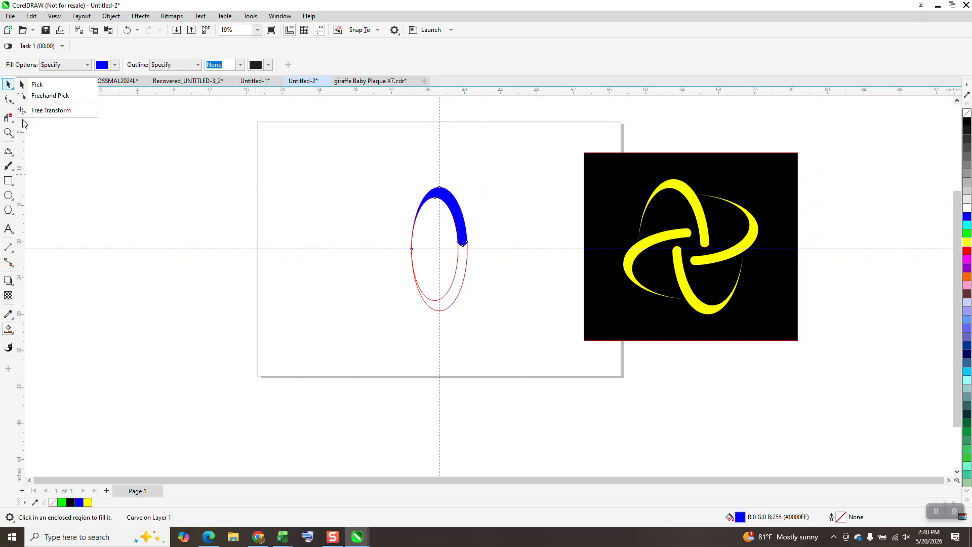
pyautogui.click(38, 132)
pyautogui.moveTo(336, 167); pyautogui.dragTo(538, 370)
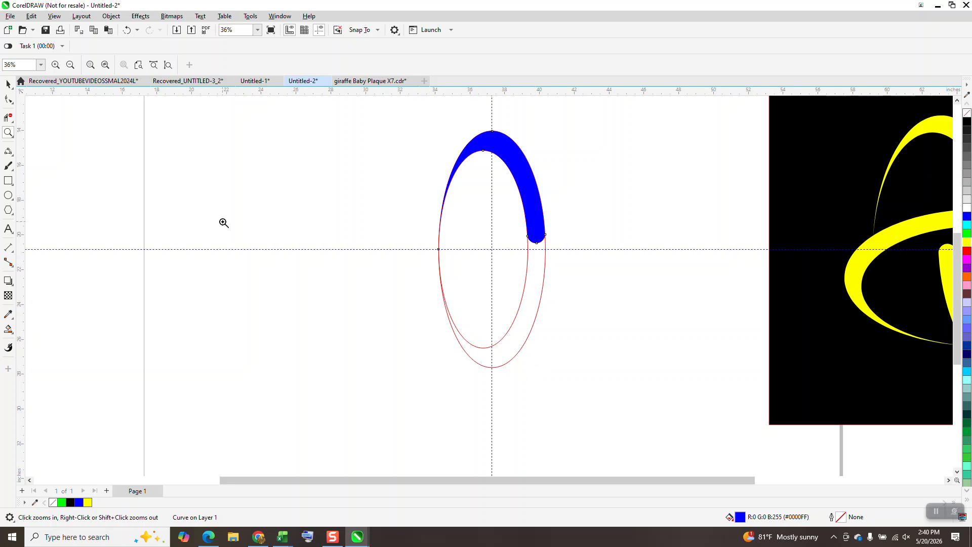
pyautogui.click(8, 84)
pyautogui.click(531, 308)
pyautogui.click(521, 304)
pyautogui.press('Delete')
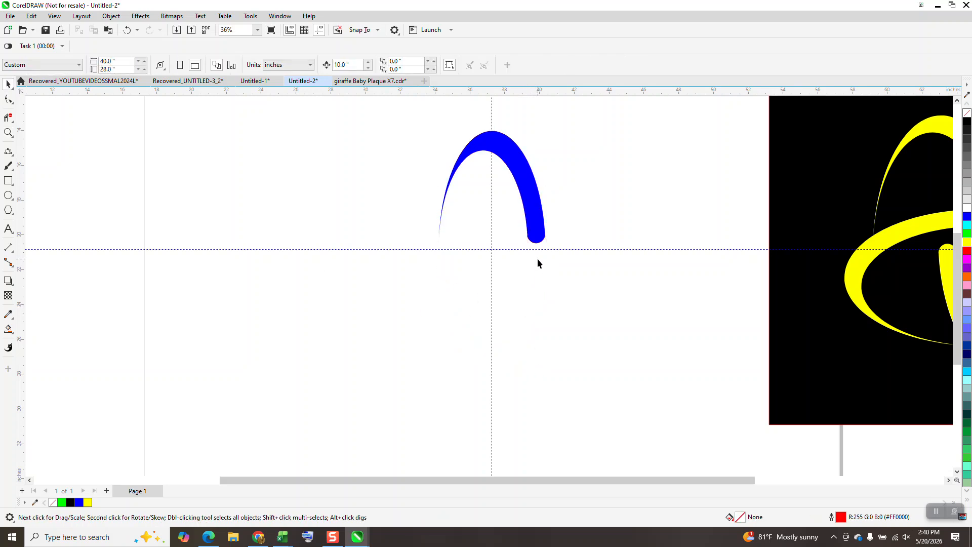
pyautogui.click(536, 238)
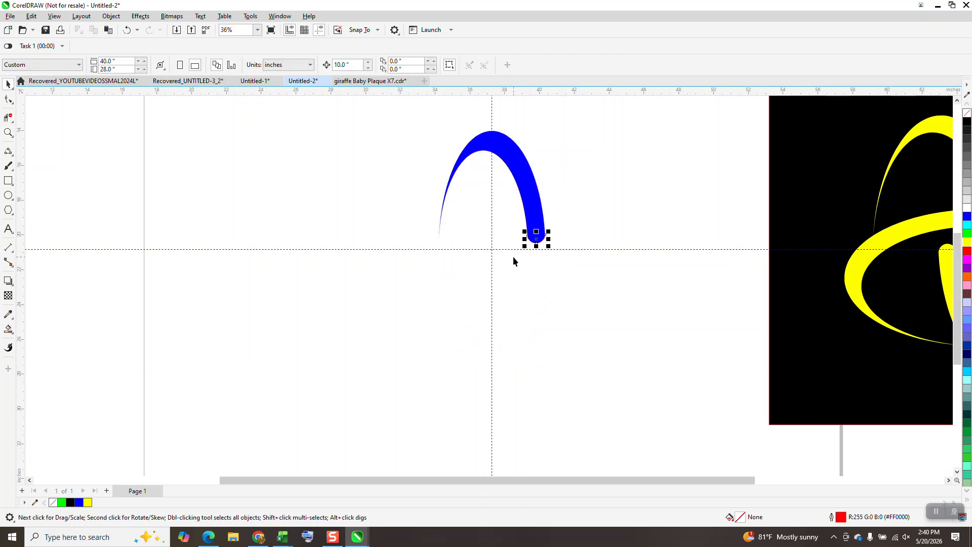
pyautogui.rightClick(968, 114)
pyautogui.press('Escape')
# - Move the blue crescent's rotation centre to just inside its rounded end, slightly above the horizontal guideline
pyautogui.click(537, 240)
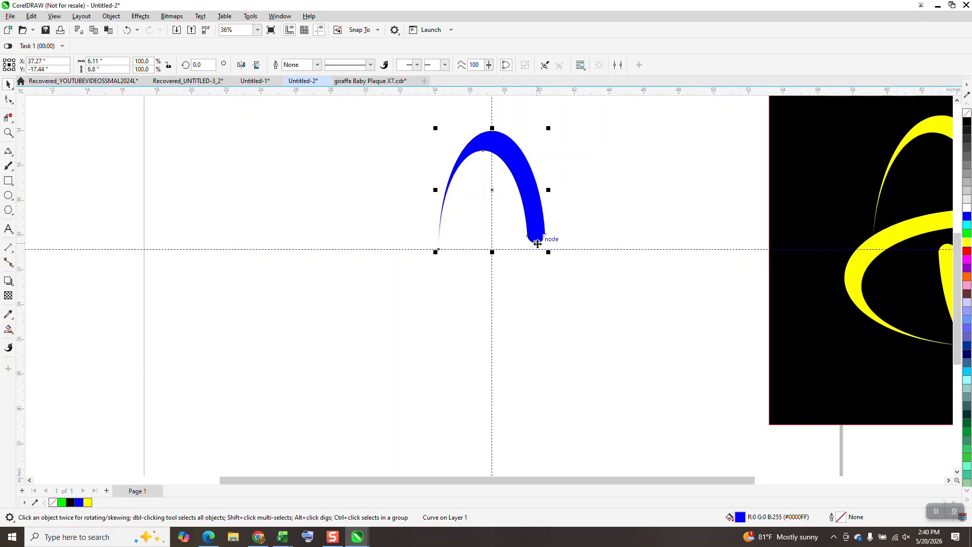
pyautogui.click(529, 208)
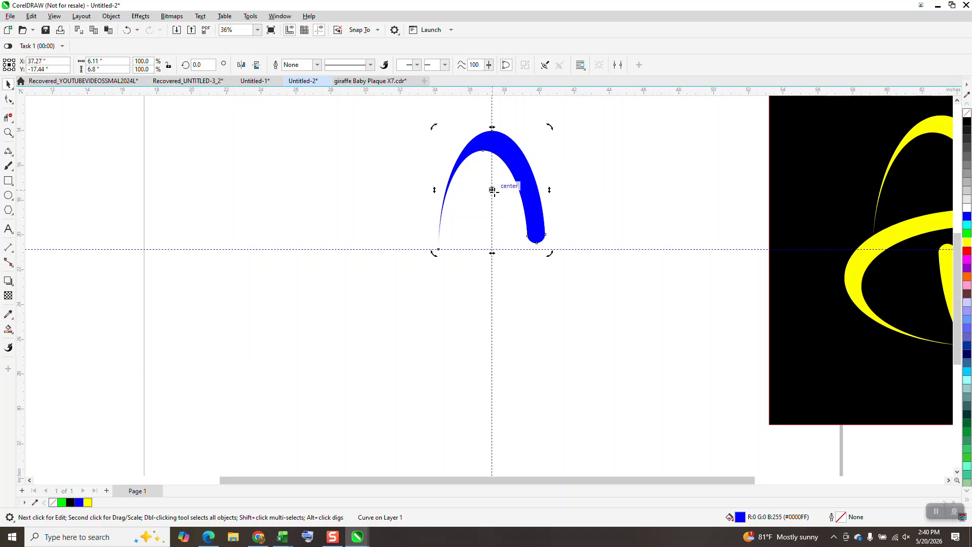
pyautogui.moveTo(493, 189)
pyautogui.mouseDown()
pyautogui.moveTo(493, 249)
pyautogui.moveTo(504, 242)
pyautogui.mouseUp()
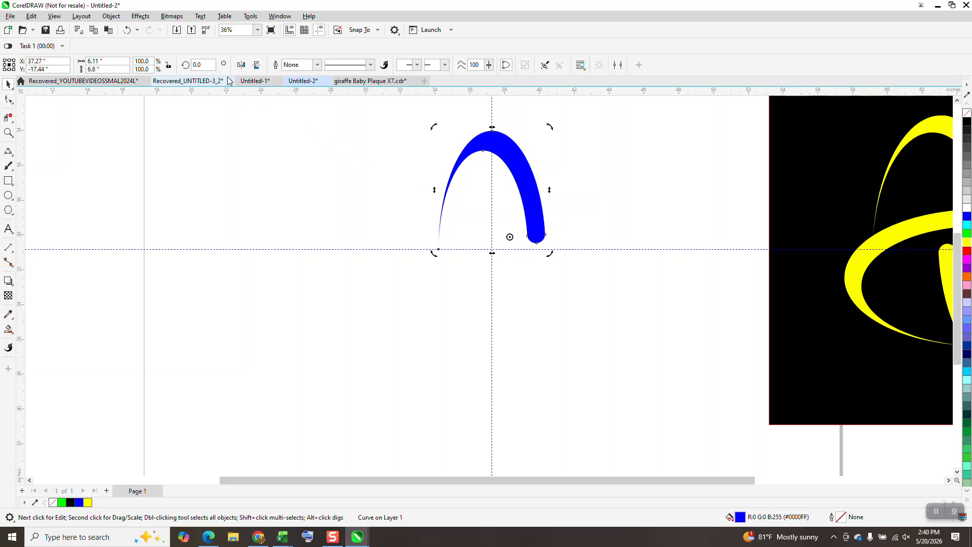
# - Try a copy of the crescent rotated 90 degrees about the offset centre, repeating the rotation to get four arms
pyautogui.click(201, 65)
pyautogui.write('90')
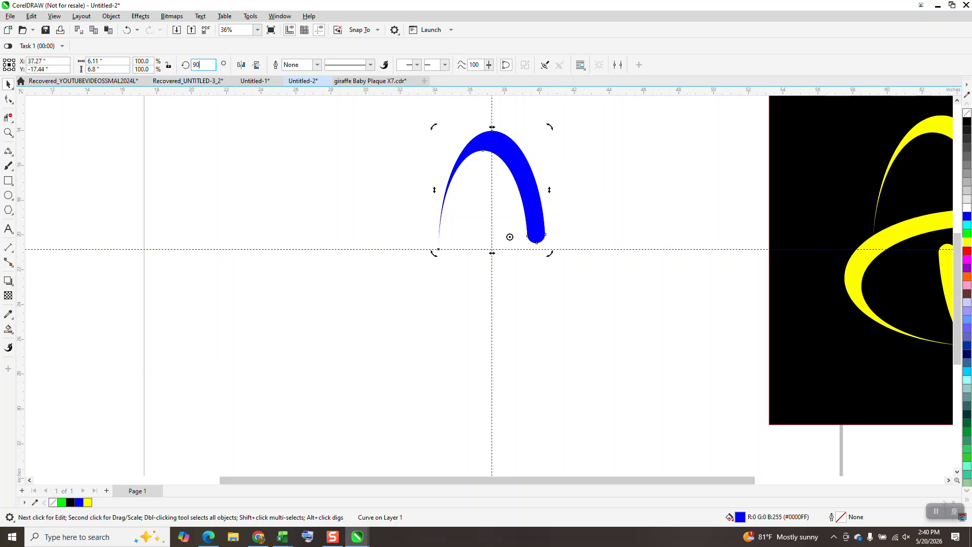
pyautogui.press('Return')
pyautogui.hotkey('ctrl', 'r')
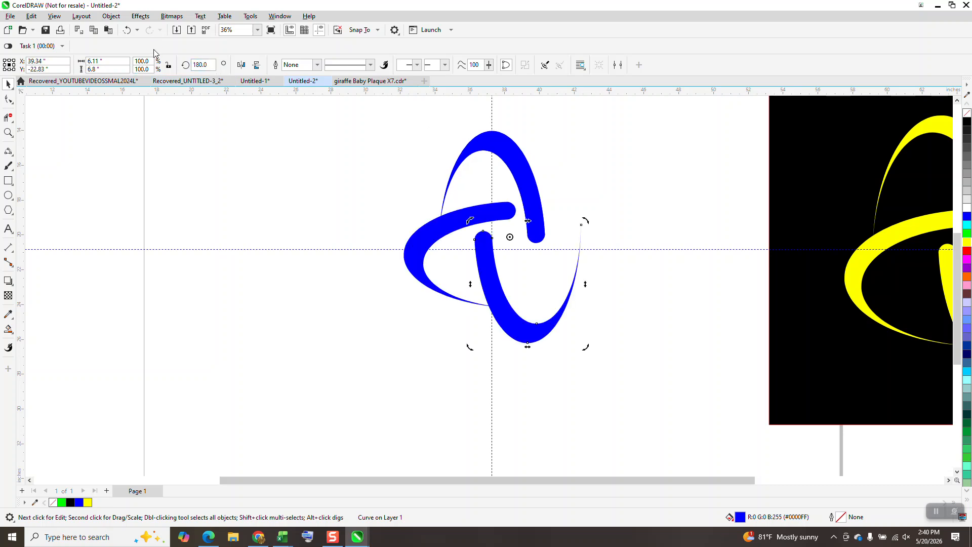
pyautogui.hotkey('ctrl', 'r')
pyautogui.scroll(-1, 262, 263)
pyautogui.rightClick(269, 263)
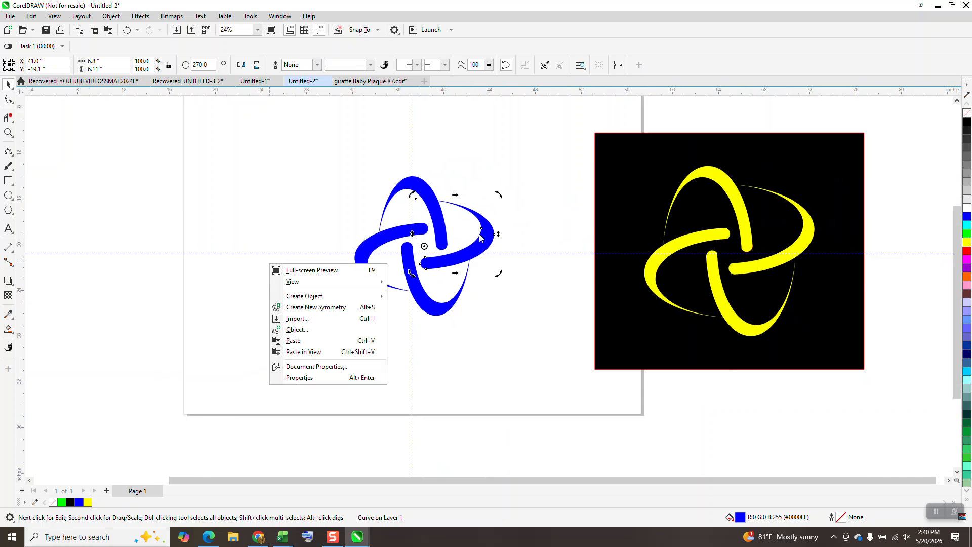
# - Undo the rotated crescent copies, leaving only the original blue crescent
pyautogui.click(127, 30)
pyautogui.click(128, 30)
pyautogui.click(129, 30)
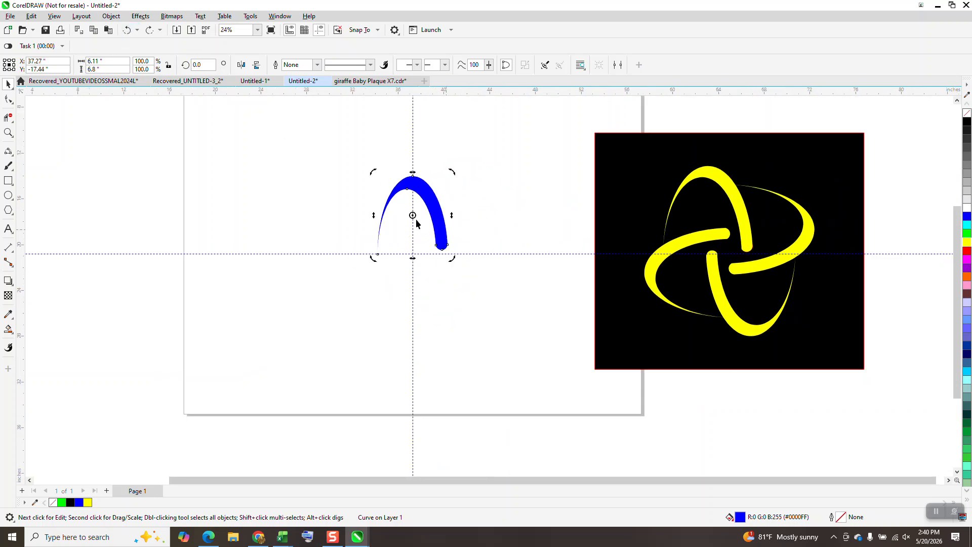
# - Set the crescent's rotation centre at the guideline intersection and make a copy rotated 90 degrees about it
pyautogui.moveTo(410, 244); pyautogui.dragTo(413, 250)
pyautogui.click(438, 218)
pyautogui.click(7, 84)
pyautogui.click(413, 215)
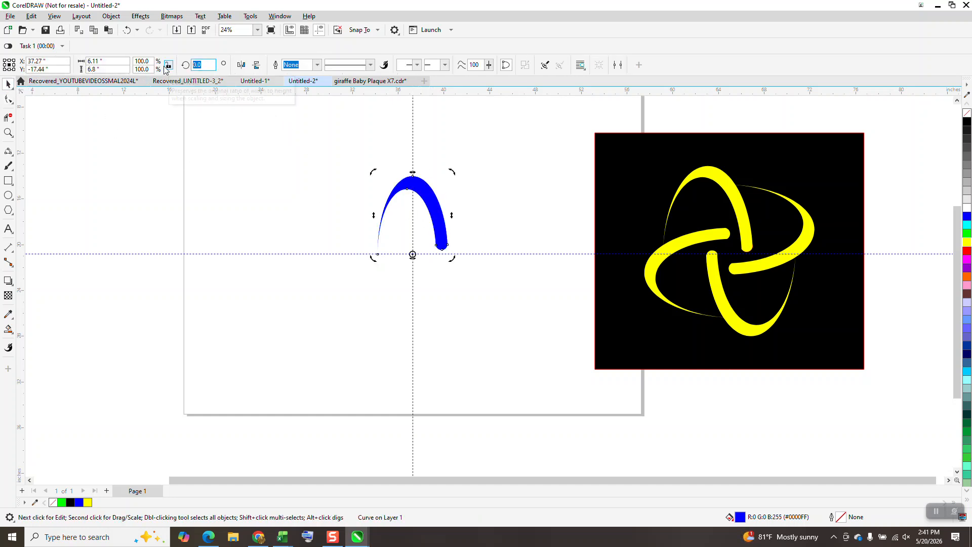
pyautogui.write('90')
pyautogui.press('Return')
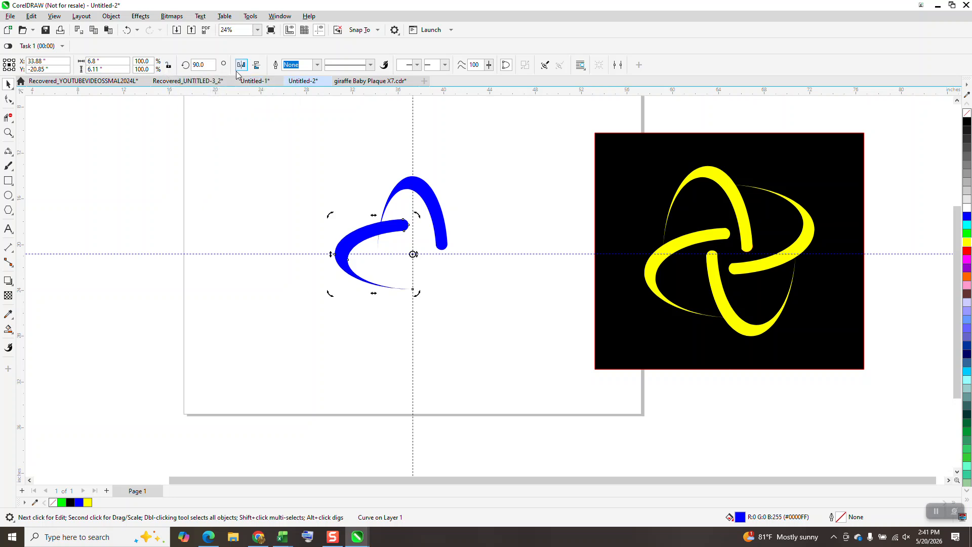
# - Try a further crescent copy with the rotation angle set to 180 degrees, and delete it
pyautogui.click(203, 64)
pyautogui.write('9')
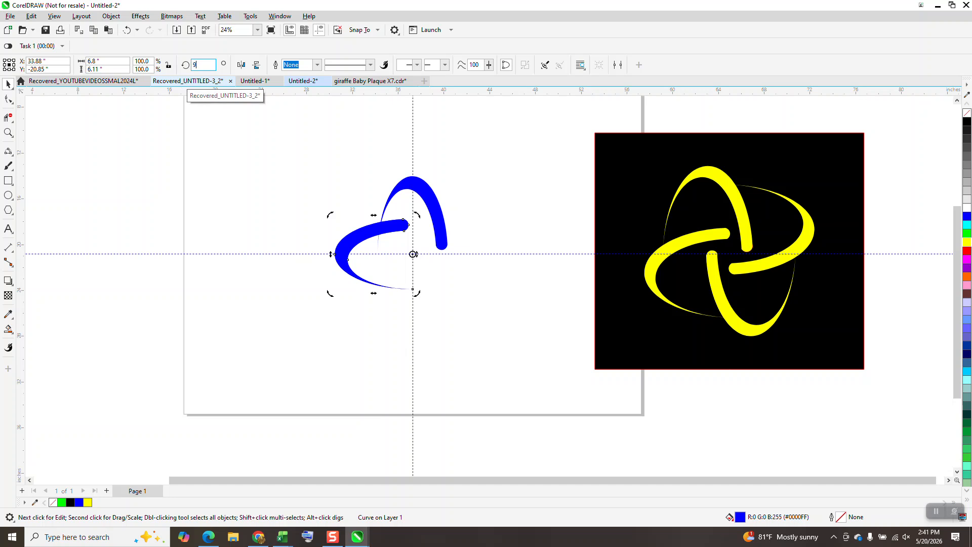
pyautogui.write('180')
pyautogui.press('Return')
pyautogui.press('Delete')
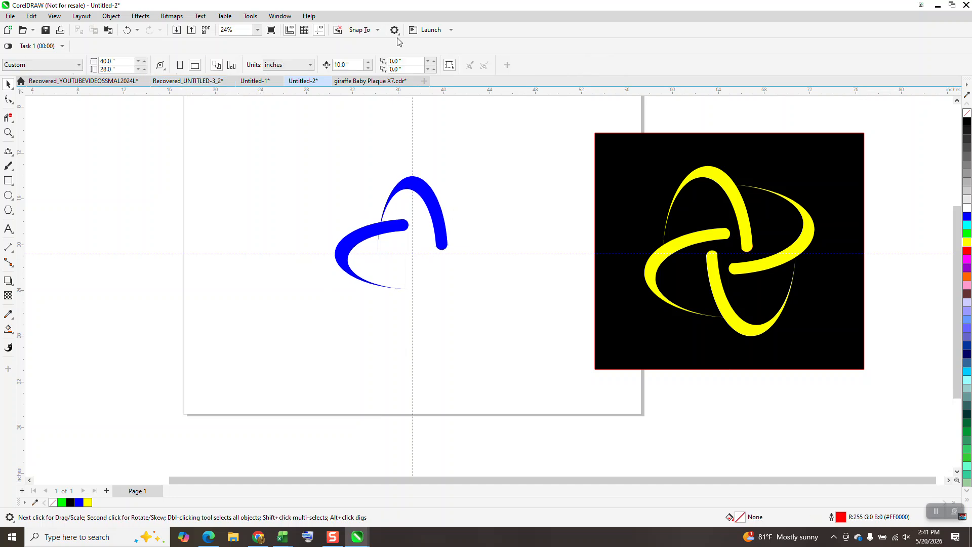
# - Copy the left crescent with the rotation angle set to 180 degrees and repeat the rotation for the fourth arm
pyautogui.click(368, 239)
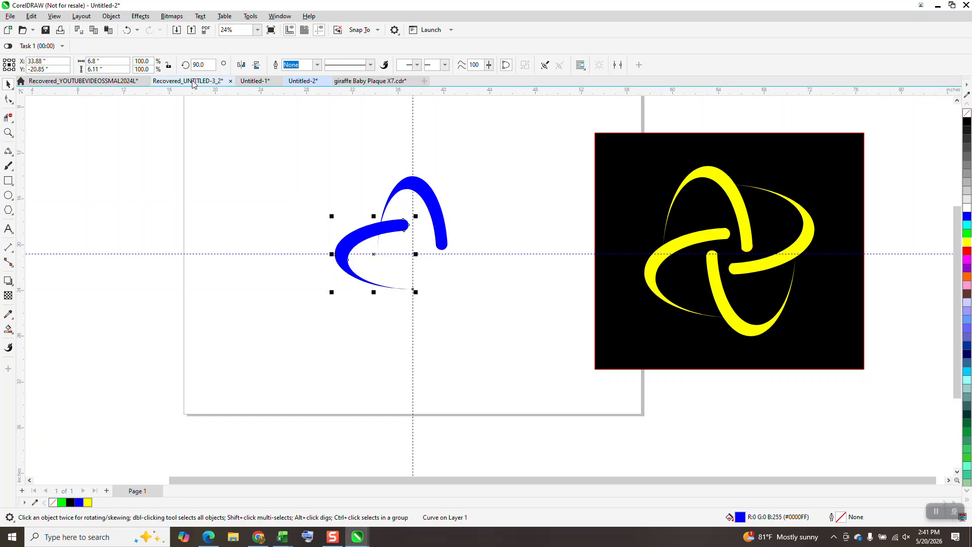
pyautogui.write('180')
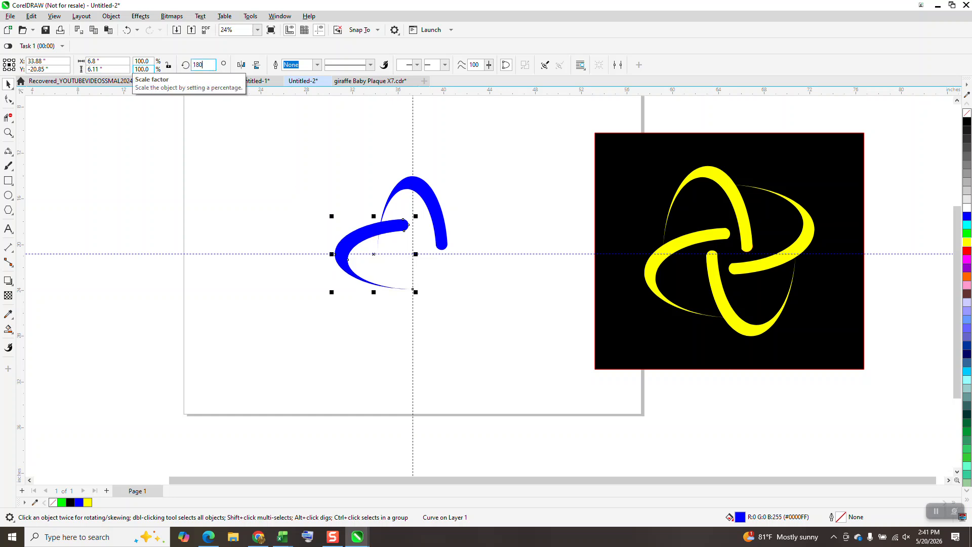
pyautogui.press('Return')
pyautogui.hotkey('ctrl', 'r')
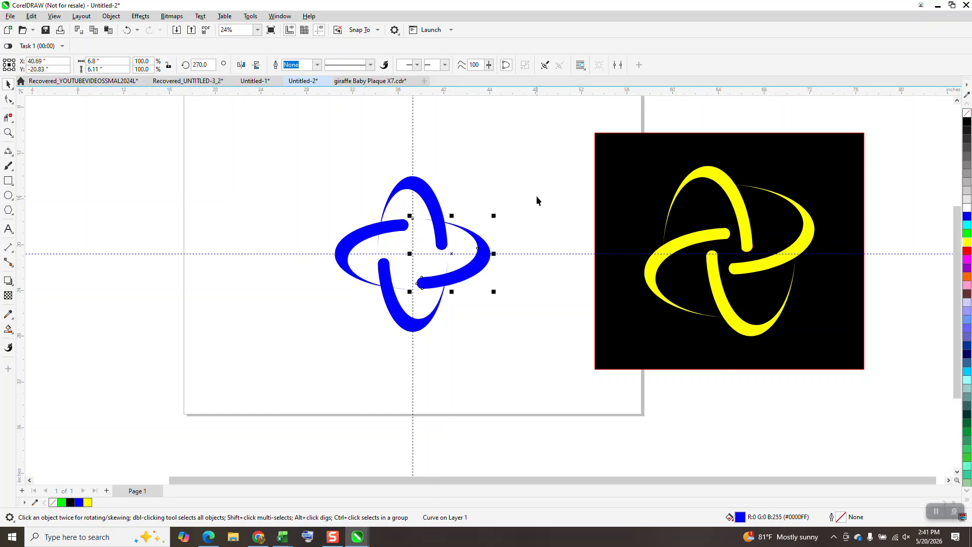
pyautogui.click(506, 245)
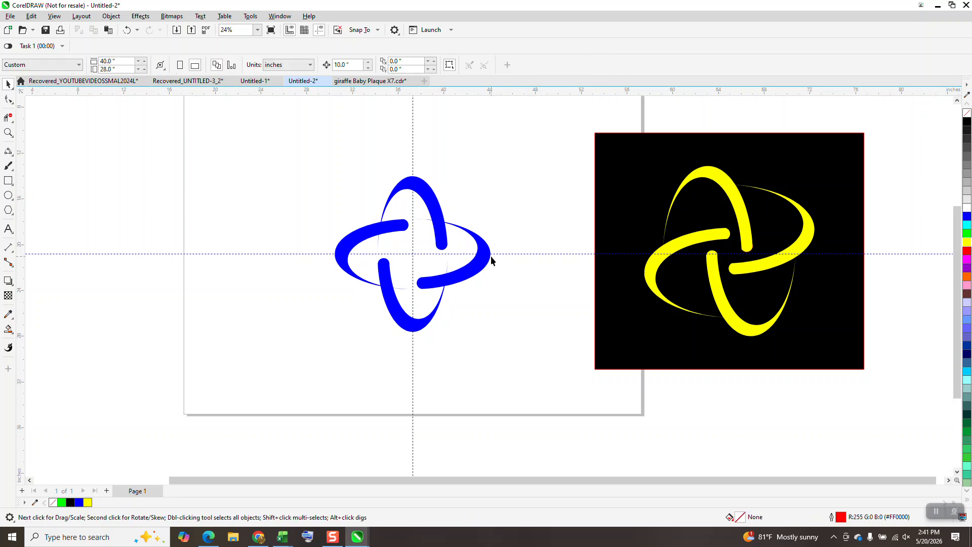
# - Close the Calculator window and delete the bottom crescent
pyautogui.click(481, 270)
pyautogui.click(403, 316)
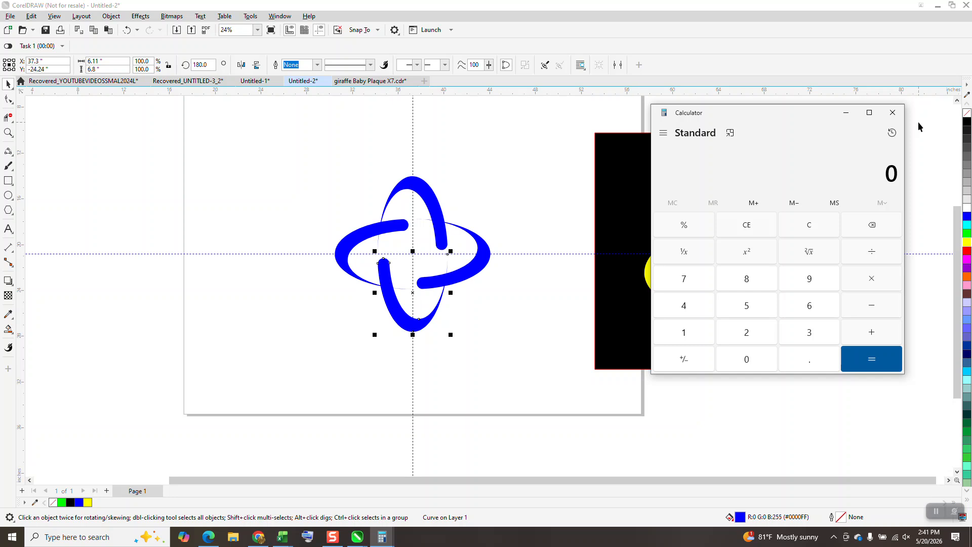
pyautogui.click(892, 113)
pyautogui.press('Delete')
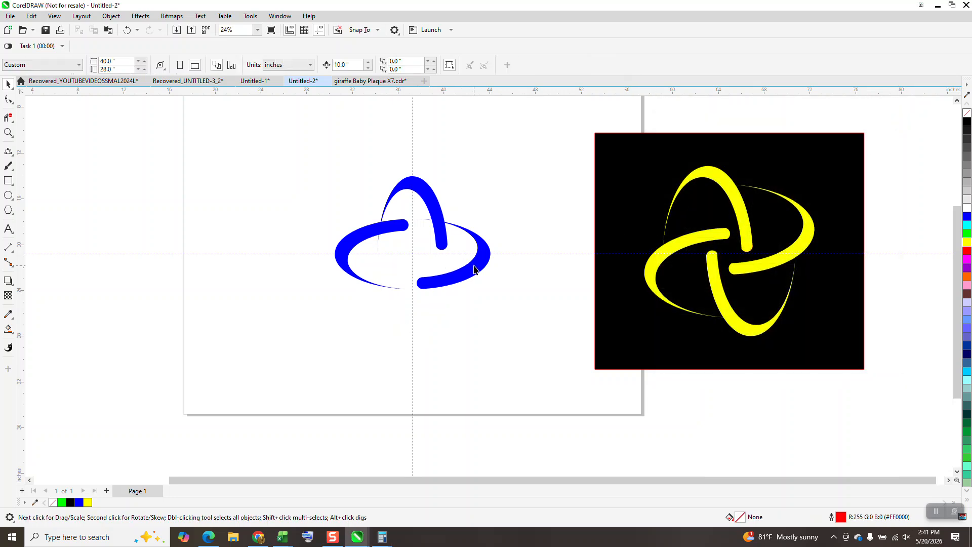
# - Delete the right and left crescents, keeping only the top one
pyautogui.click(476, 271)
pyautogui.press('Delete')
pyautogui.click(392, 227)
pyautogui.press('Delete')
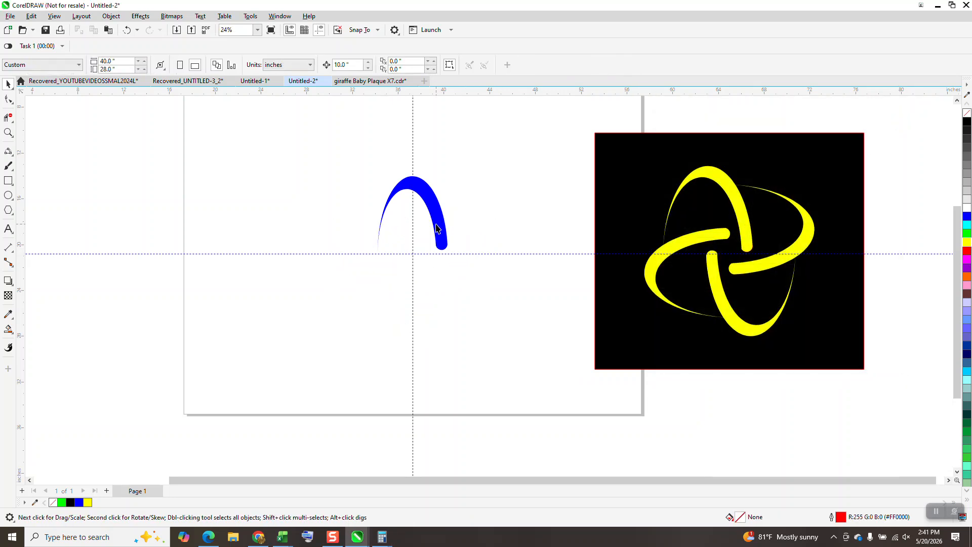
# - Move the remaining crescent's rotation centre to its rounded lower end and tilt it clockwise to an angle of about 340.67 degrees
pyautogui.click(439, 228)
pyautogui.click(438, 226)
pyautogui.moveTo(414, 214); pyautogui.dragTo(442, 249)
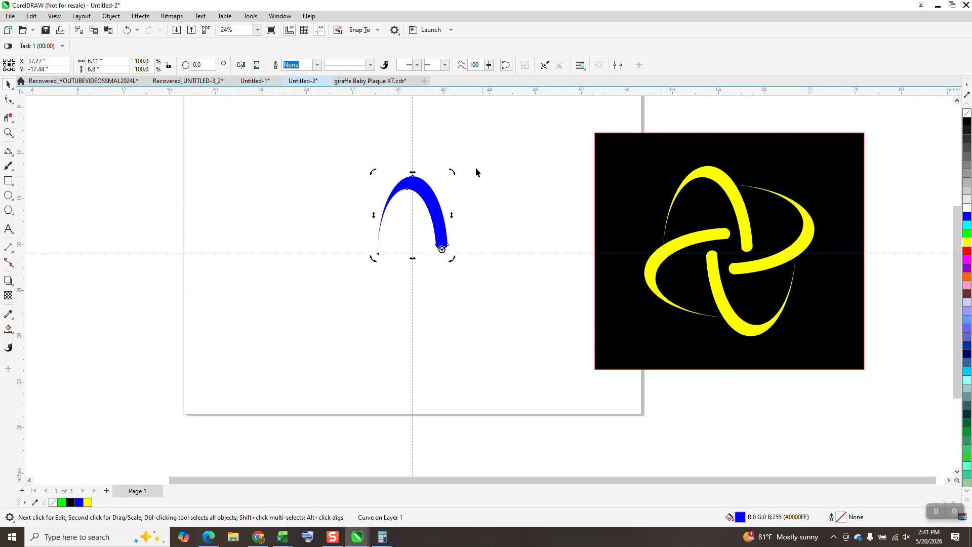
pyautogui.moveTo(455, 171); pyautogui.dragTo(479, 174)
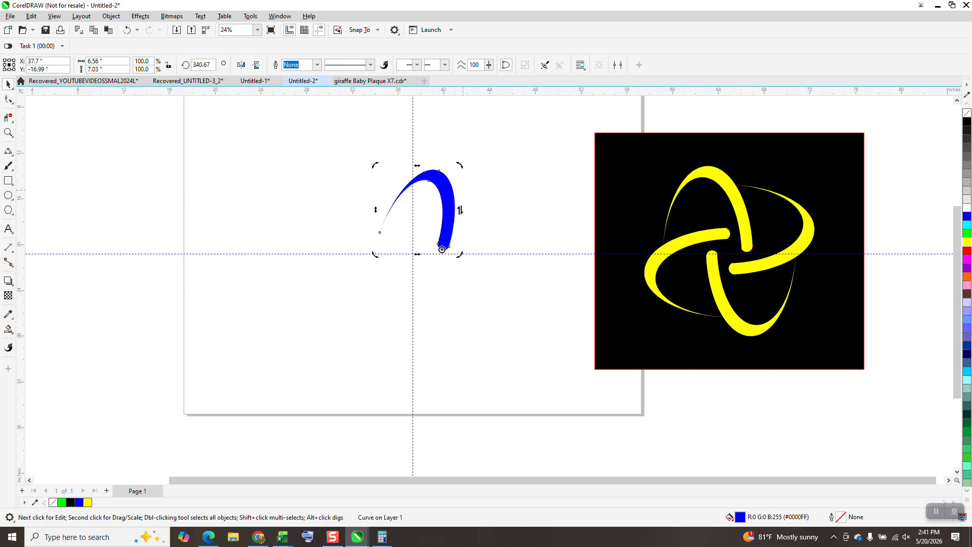
# - Try rotating a crescent copy about a centre just above the horizontal guideline with the angle set to 90 degrees, repeating the rotation twice
pyautogui.click(455, 207)
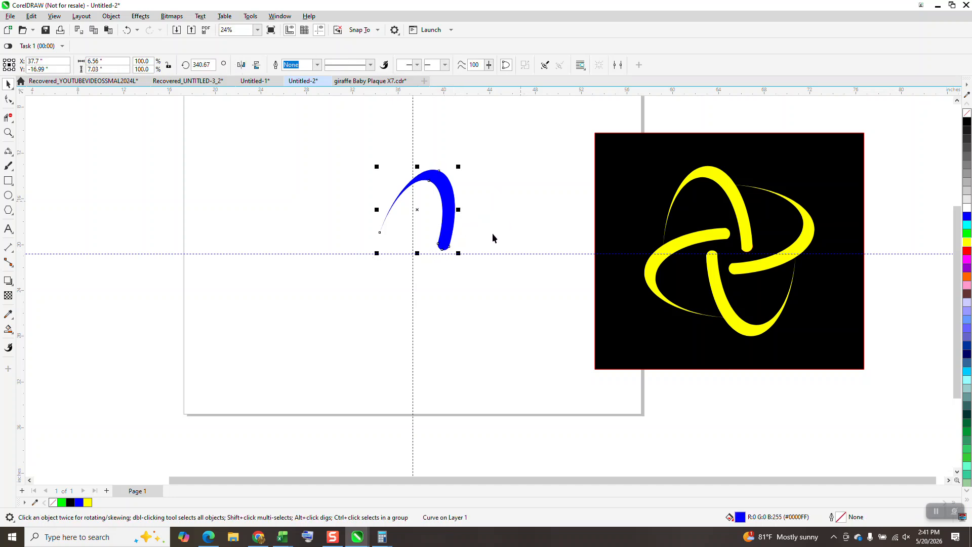
pyautogui.click(454, 216)
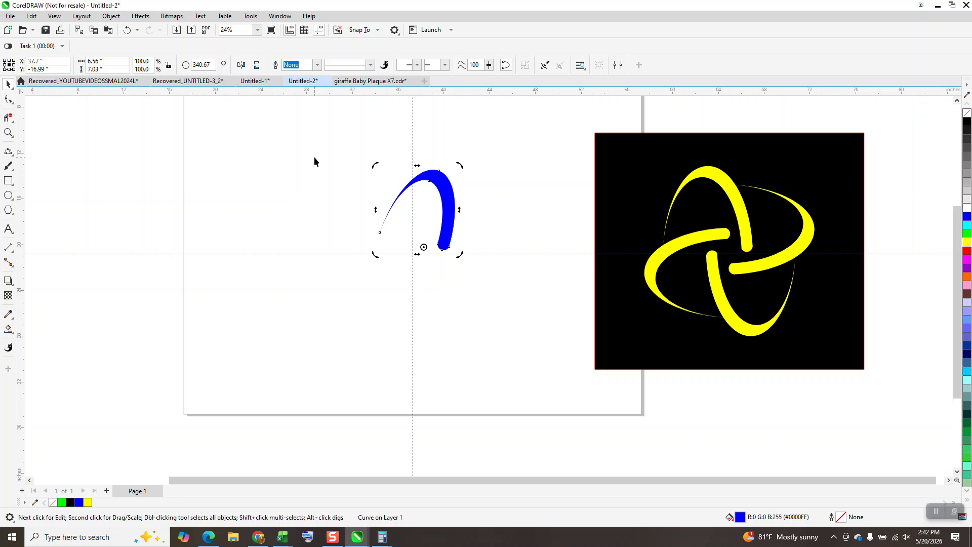
pyautogui.click(201, 65)
pyautogui.write('90')
pyautogui.press('Return')
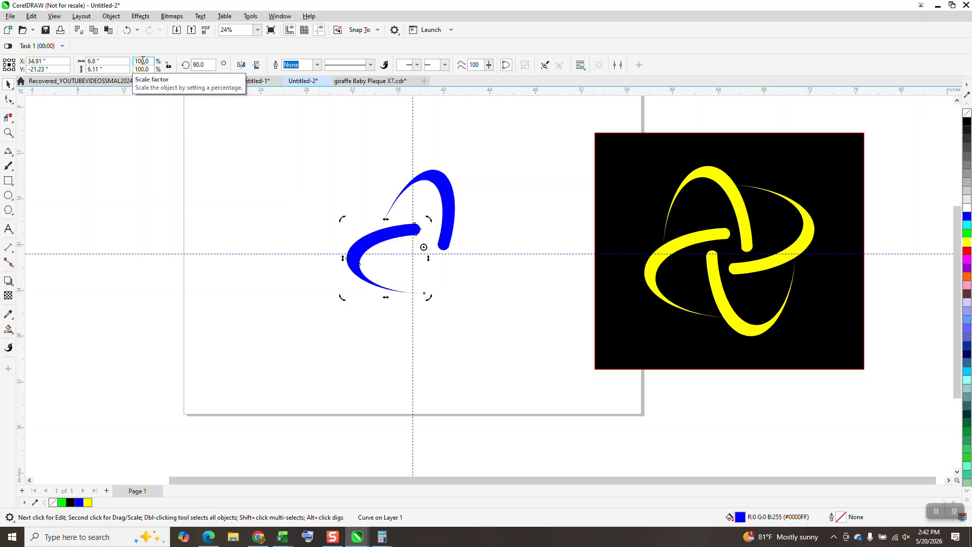
pyautogui.hotkey('ctrl', 'r')
pyautogui.hotkey('ctrl', 'r')
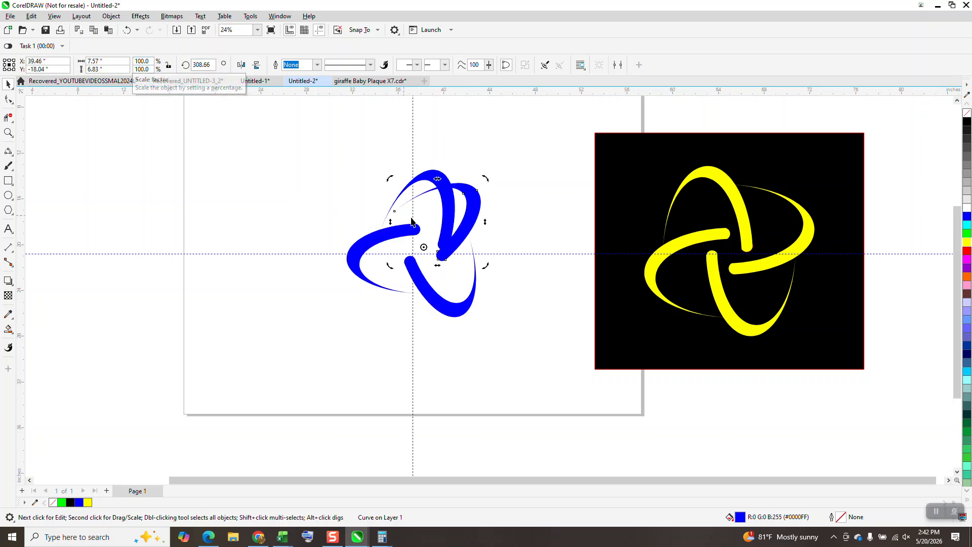
# - Delete the three rotated crescent copies, keeping the tilted original
pyautogui.press('Delete')
pyautogui.click(474, 287)
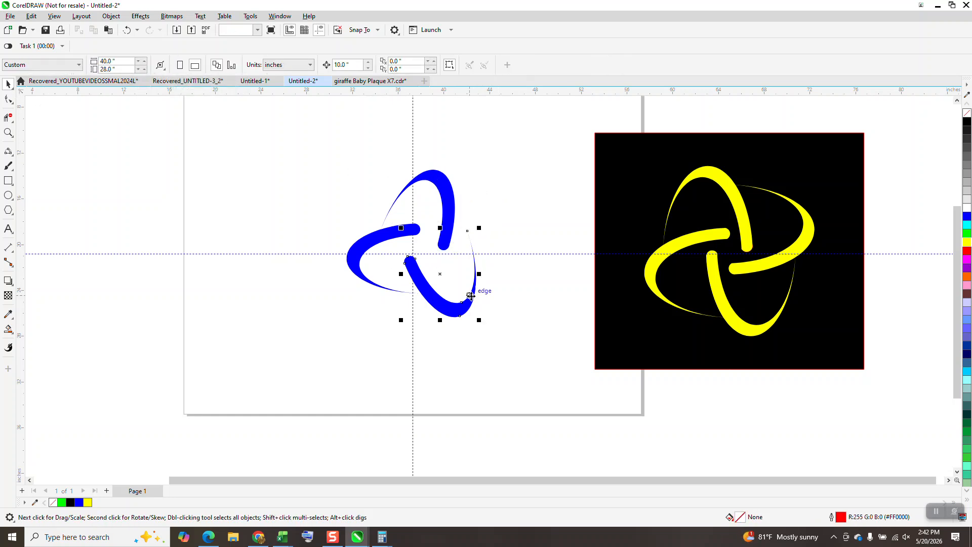
pyautogui.press('Delete')
pyautogui.click(403, 235)
pyautogui.press('Delete')
# - Remove the tilted crescent's fill, give it a black outline, and apply a blue Smart Fill with no outline inside it
pyautogui.click(442, 238)
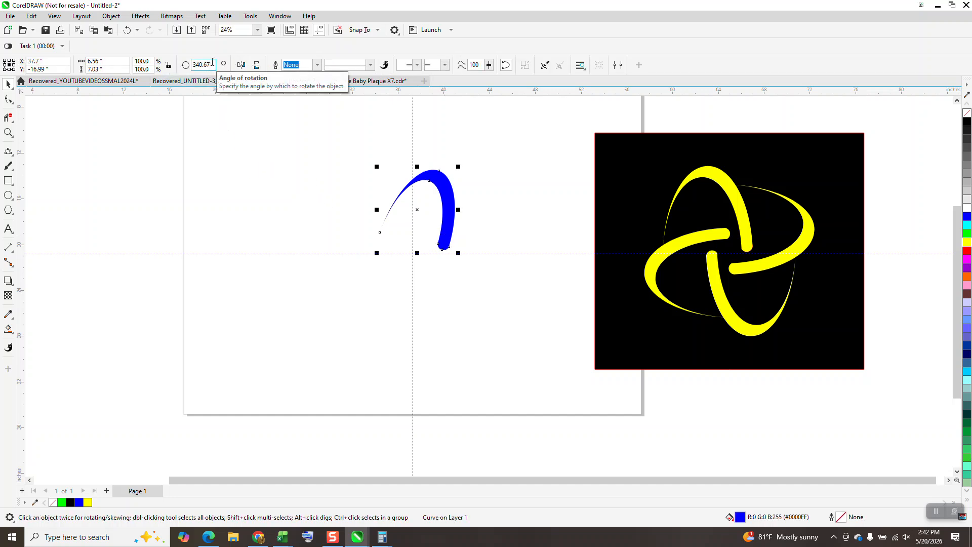
pyautogui.moveTo(343, 142); pyautogui.dragTo(478, 267)
pyautogui.click(967, 113)
pyautogui.rightClick(966, 121)
pyautogui.click(9, 330)
pyautogui.click(449, 201)
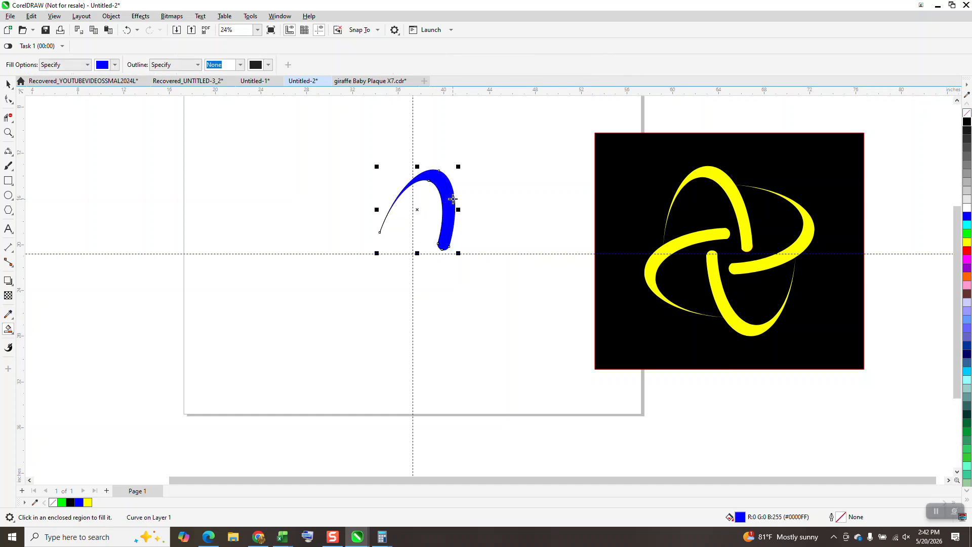
# - Nudge the new blue crescent aside, delete the outlined original, and nudge the blue one back into its place
pyautogui.press('Right')
pyautogui.click(8, 83)
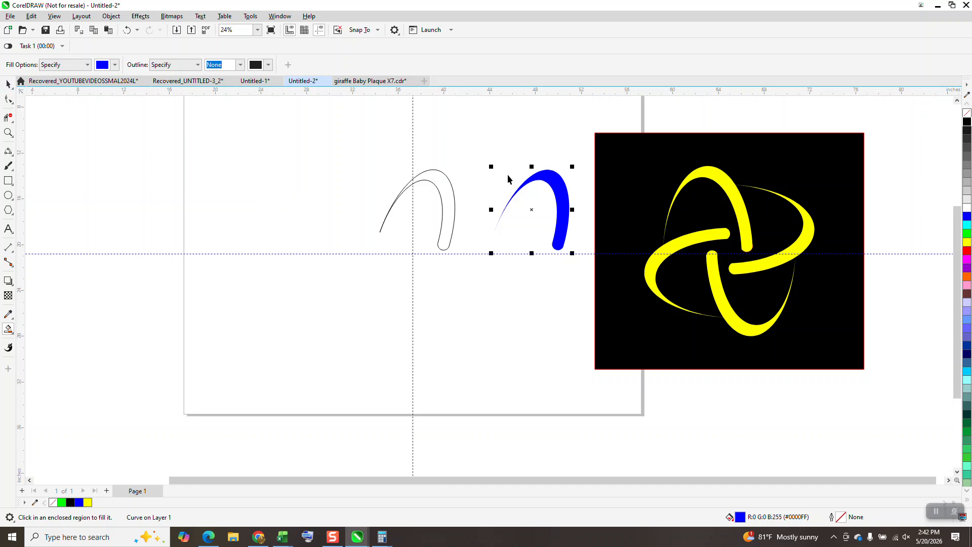
pyautogui.click(379, 242)
pyautogui.press('Delete')
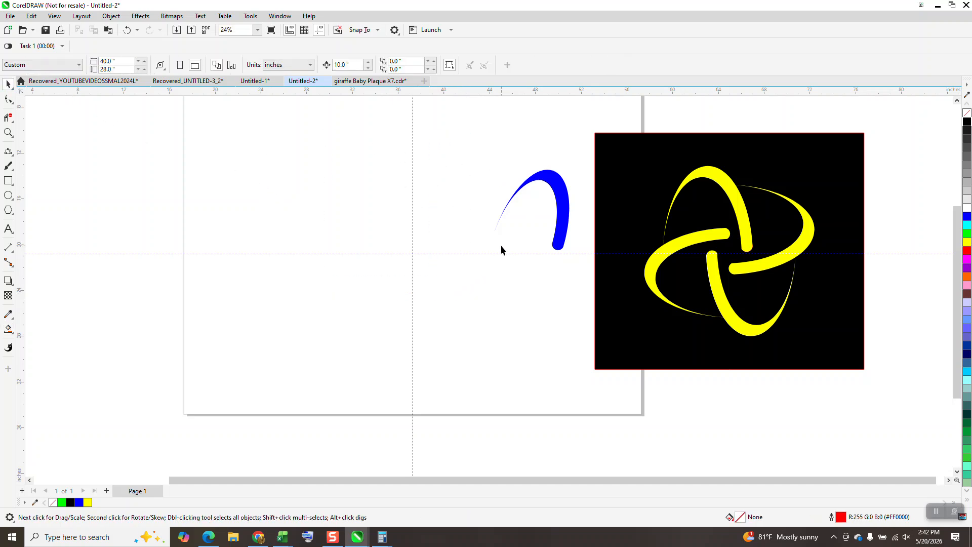
pyautogui.click(561, 224)
pyautogui.press('Left')
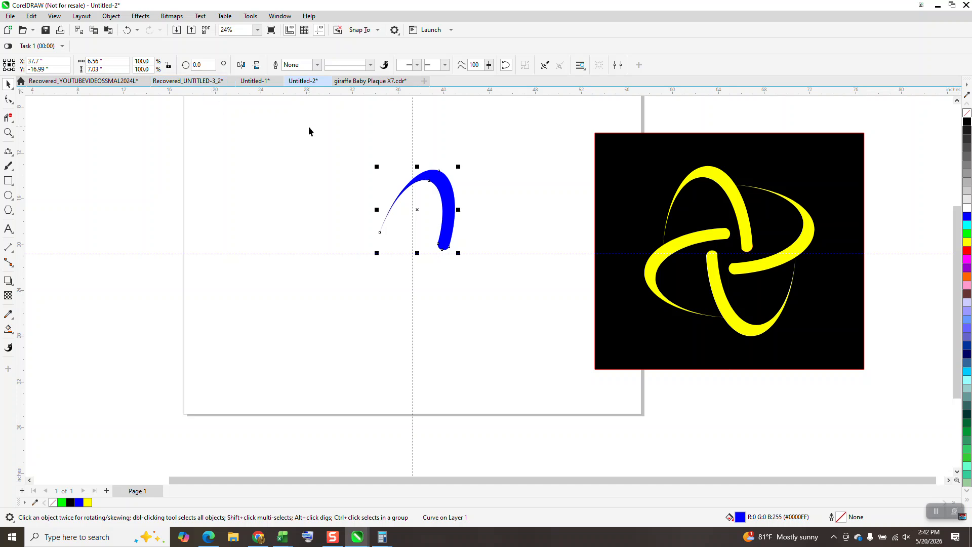
# - Set the blue crescent's rotation centre on the horizontal guideline below it, rotate a copy 90 degrees, and repeat twice for four arms
pyautogui.click(417, 210)
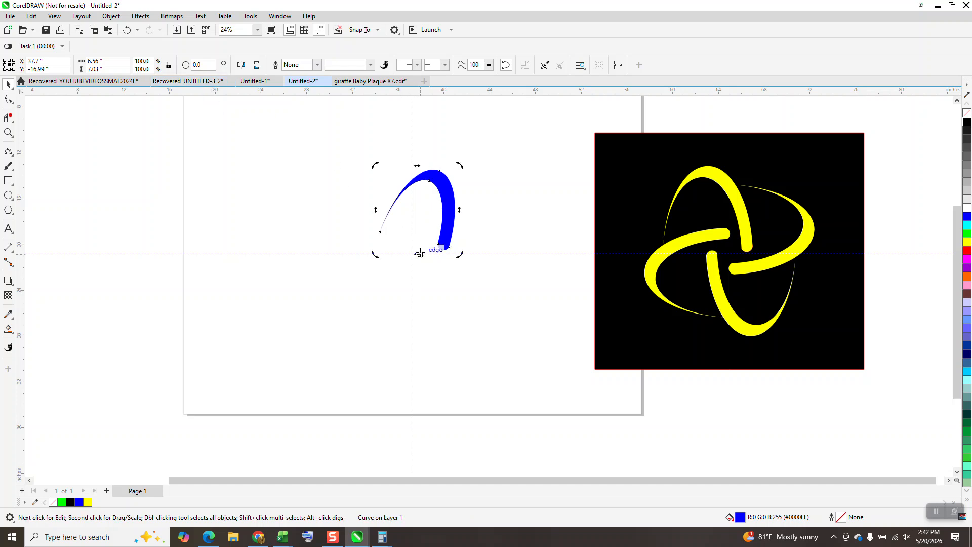
pyautogui.doubleClick(200, 65)
pyautogui.write('90')
pyautogui.press('Return')
pyautogui.hotkey('ctrl', 'r')
pyautogui.hotkey('ctrl', 'r')
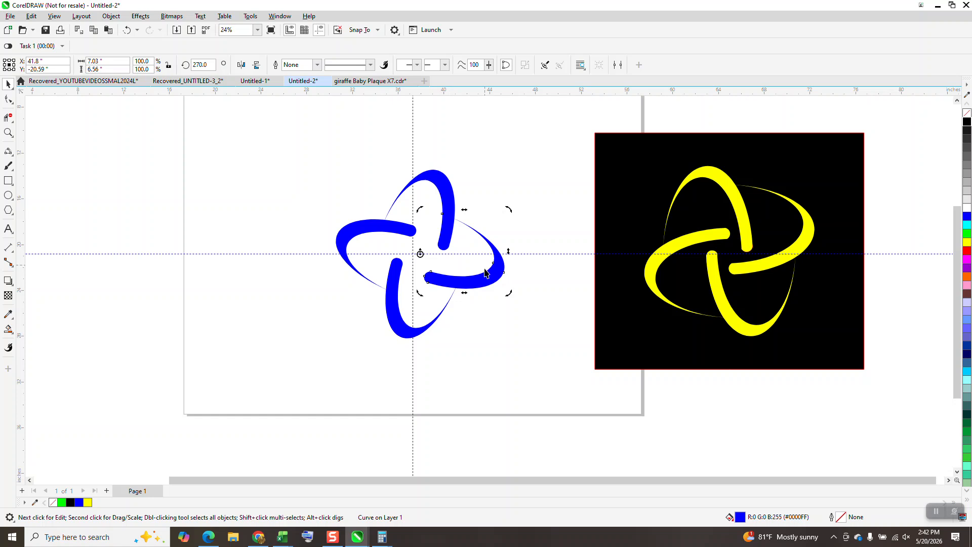
# - Move the black background rectangle behind the blue logo and delete the logo's right, bottom and left arms
pyautogui.moveTo(620, 199); pyautogui.dragTo(327, 209)
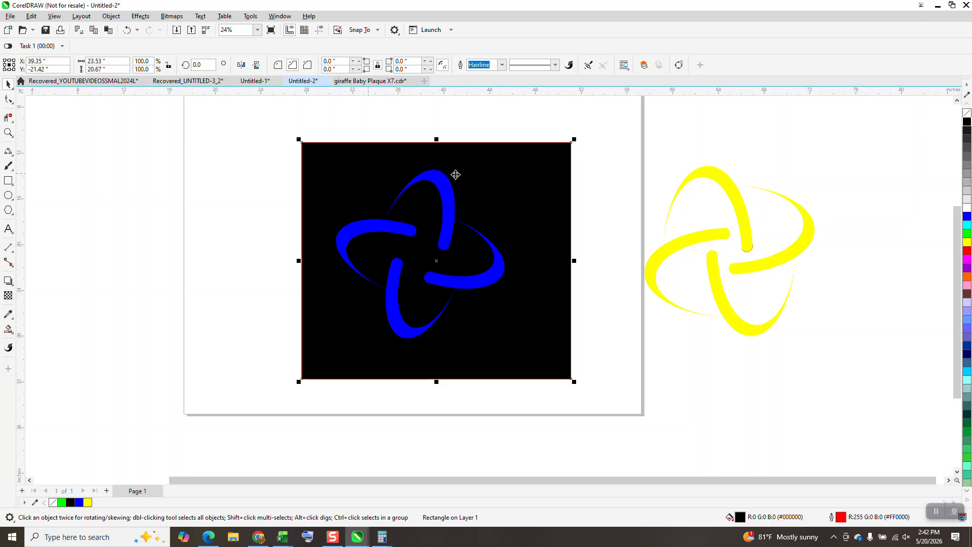
pyautogui.click(475, 130)
pyautogui.click(487, 280)
pyautogui.press('Delete')
pyautogui.click(421, 325)
pyautogui.press('Delete')
pyautogui.click(377, 230)
pyautogui.press('Delete')
# - Show the guidelines and apply an Interactive Fill gradient to the crescent, from blue at its rounded end to white near its upper-left curve
pyautogui.click(445, 198)
pyautogui.click(447, 199)
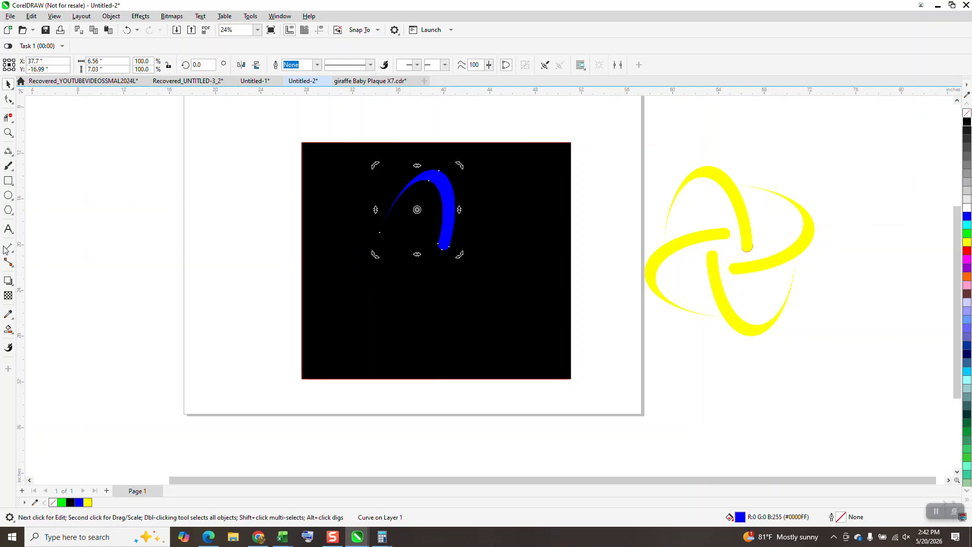
pyautogui.click(319, 32)
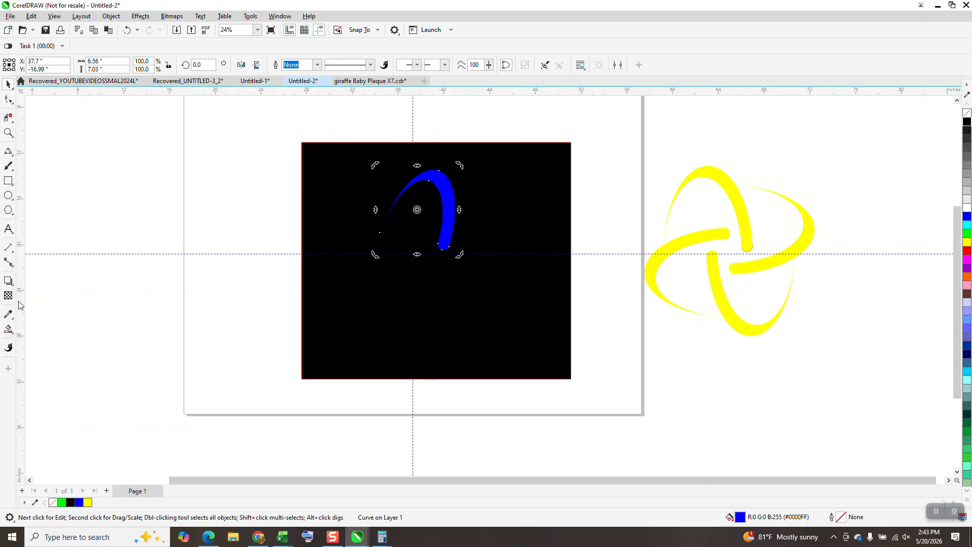
pyautogui.click(10, 330)
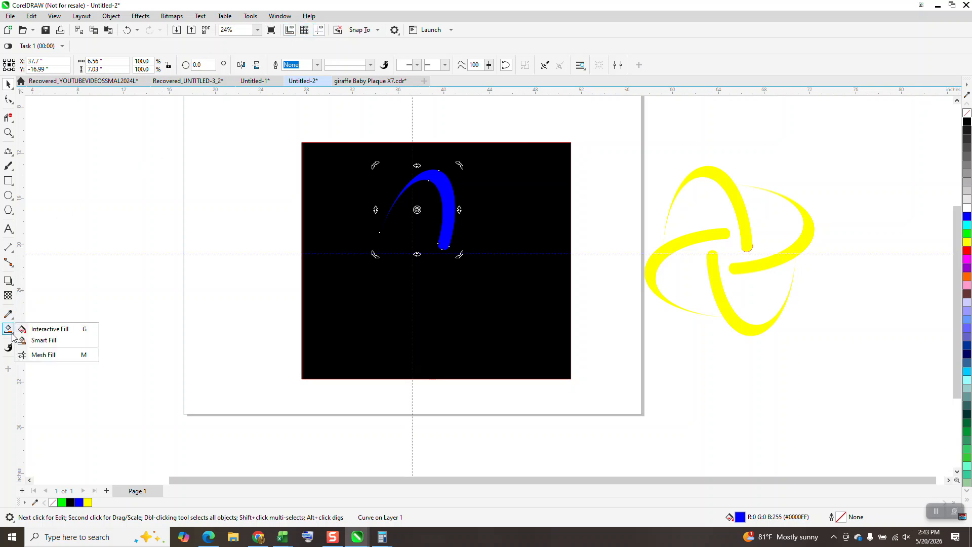
pyautogui.click(57, 330)
pyautogui.moveTo(446, 240); pyautogui.dragTo(414, 172)
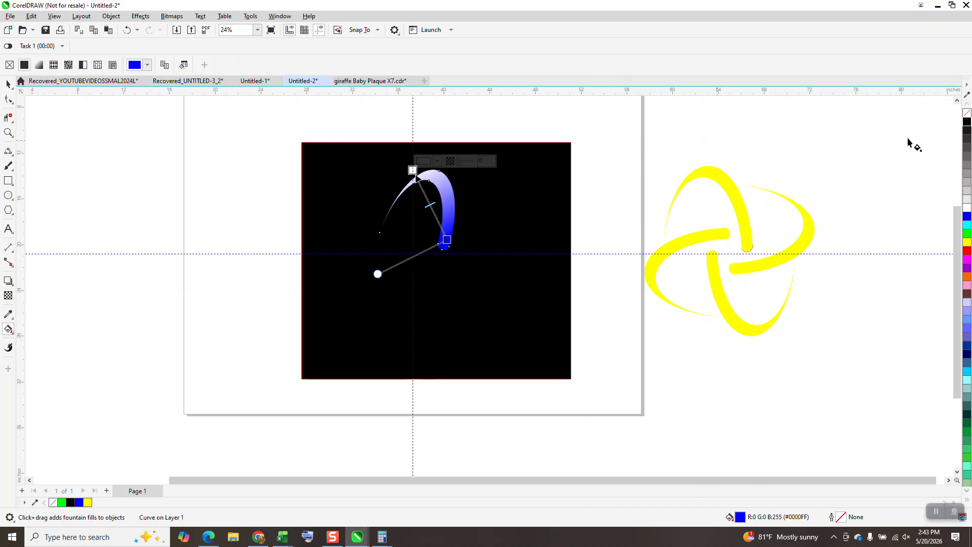
pyautogui.click(8, 84)
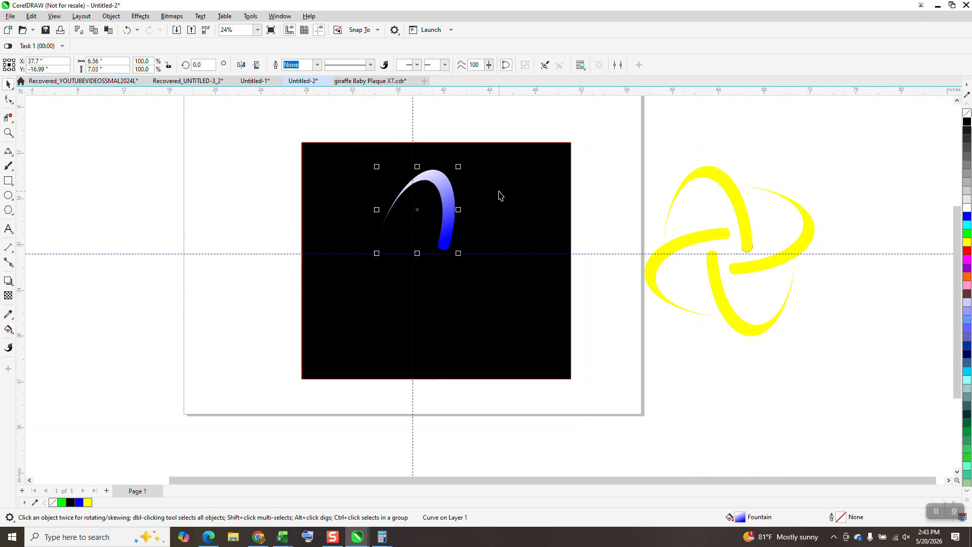
# - Move the gradient crescent's rotation centre to just above the horizontal guideline and make a copy rotated 90 degrees about it
pyautogui.click(413, 212)
pyautogui.click(444, 212)
pyautogui.click(446, 209)
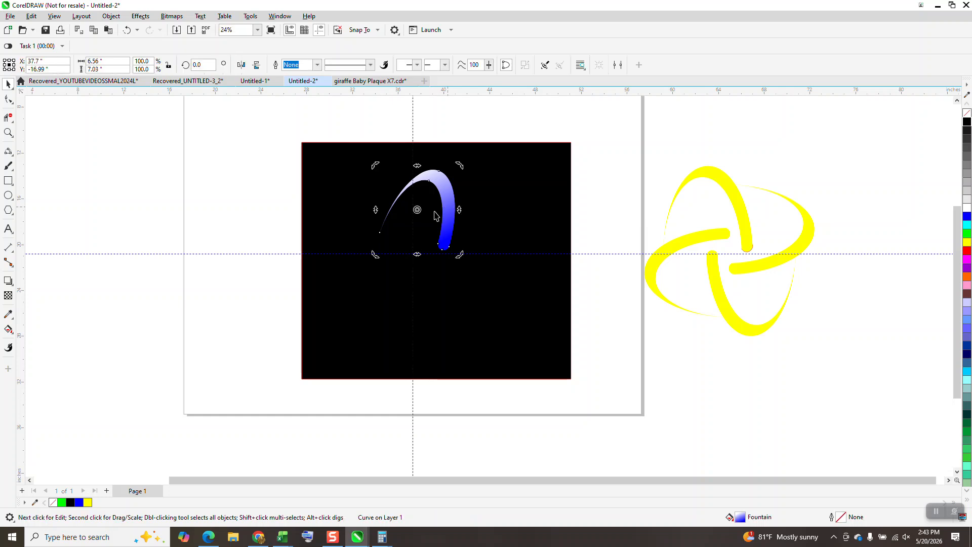
pyautogui.moveTo(417, 209); pyautogui.dragTo(423, 244)
pyautogui.click(203, 64)
pyautogui.write('90')
pyautogui.press('Return')
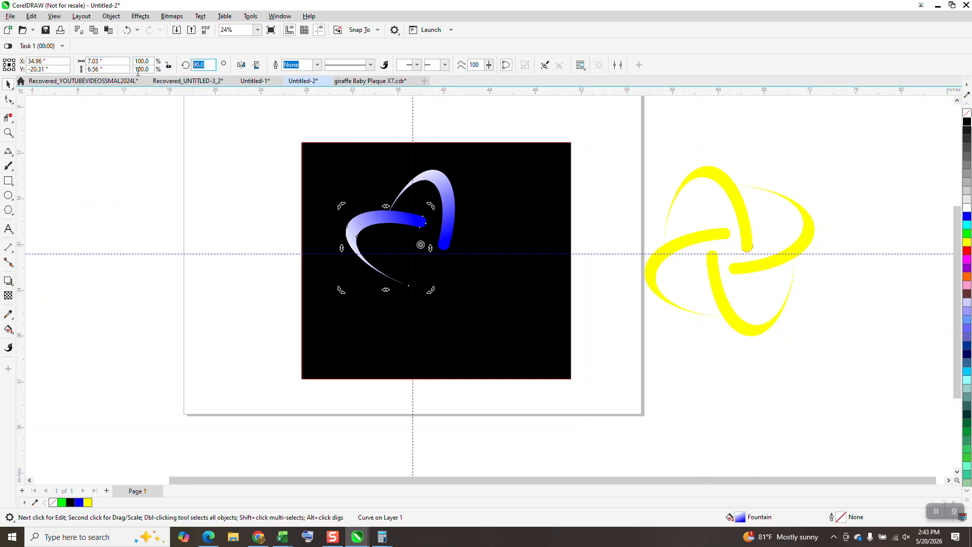
# - Add the remaining two gradient arms at rotation angles of 180 and 270 degrees
pyautogui.write('180')
pyautogui.press('Return')
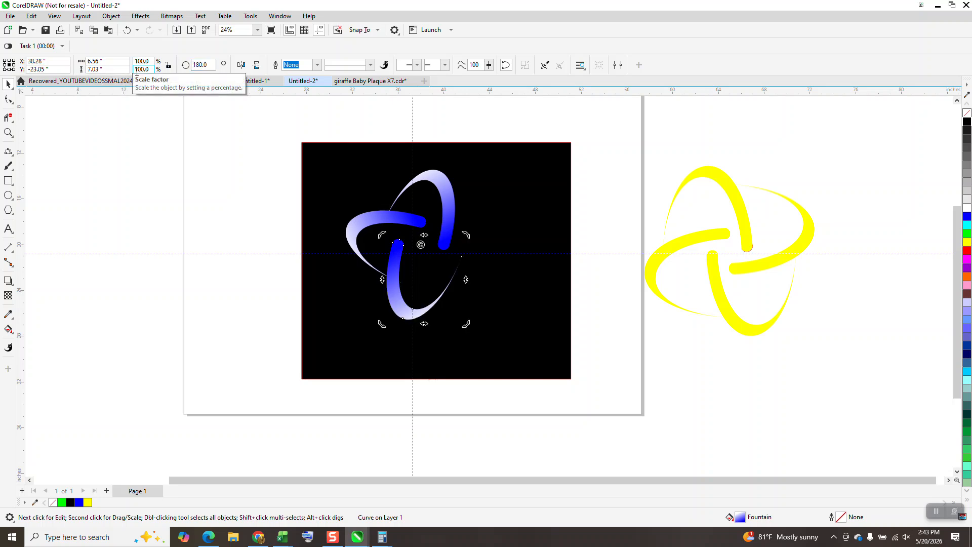
pyautogui.hotkey('ctrl', 'd')
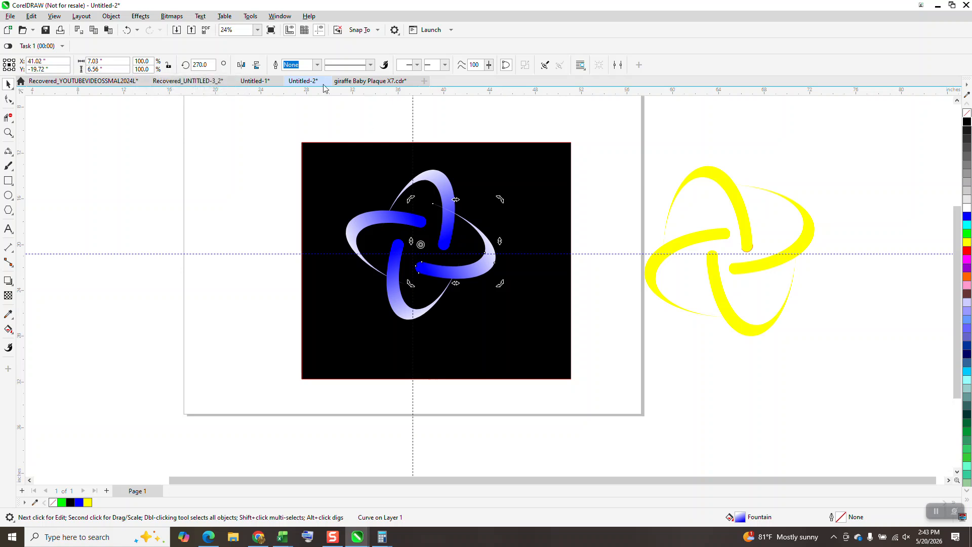
pyautogui.press('Escape')
# - Delete the black rectangle and the right, bottom and left gradient arms, keeping the top crescent
pyautogui.click(8, 132)
pyautogui.moveTo(346, 165); pyautogui.dragTo(538, 342)
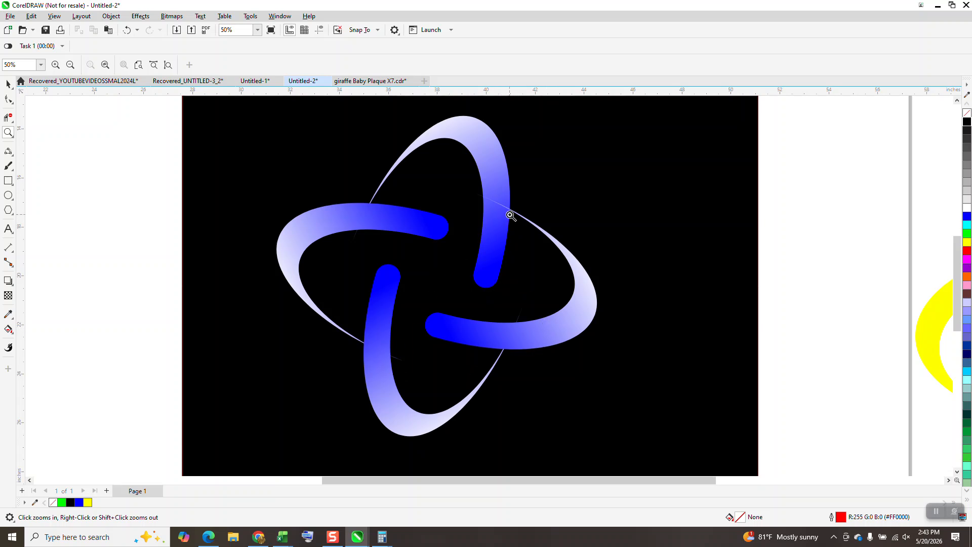
pyautogui.scroll(-1, 465, 217)
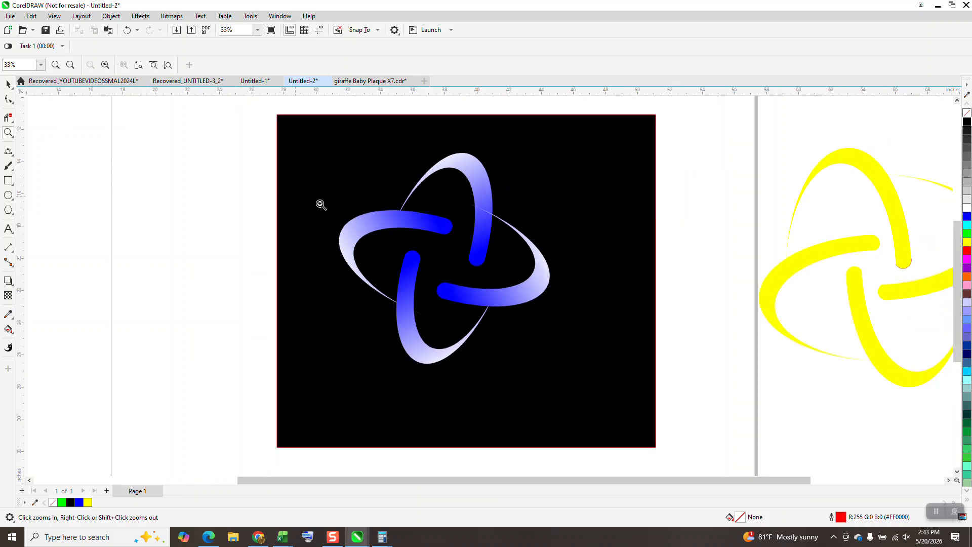
pyautogui.click(8, 84)
pyautogui.click(567, 183)
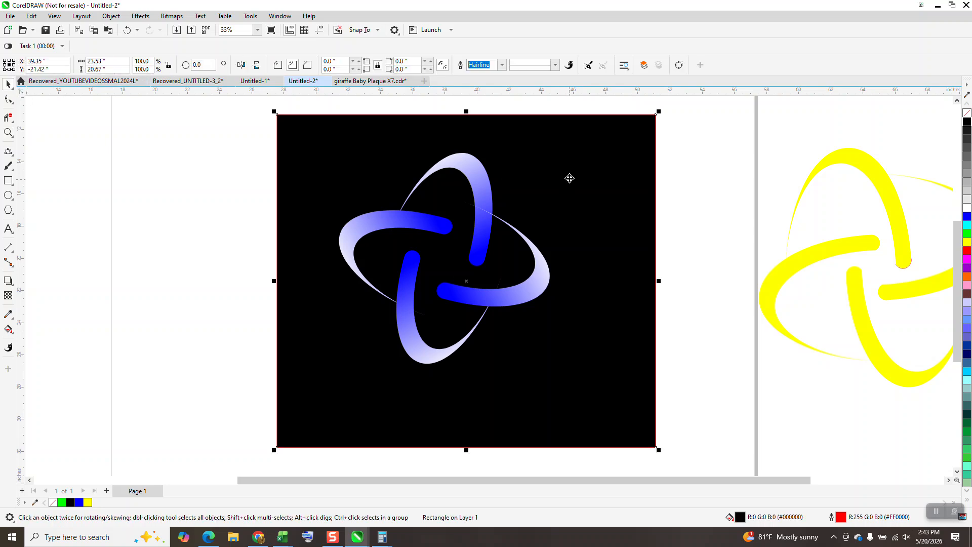
pyautogui.press('Delete')
pyautogui.click(538, 286)
pyautogui.press('Delete')
pyautogui.click(393, 302)
pyautogui.press('Delete')
pyautogui.click(394, 228)
pyautogui.press('Delete')
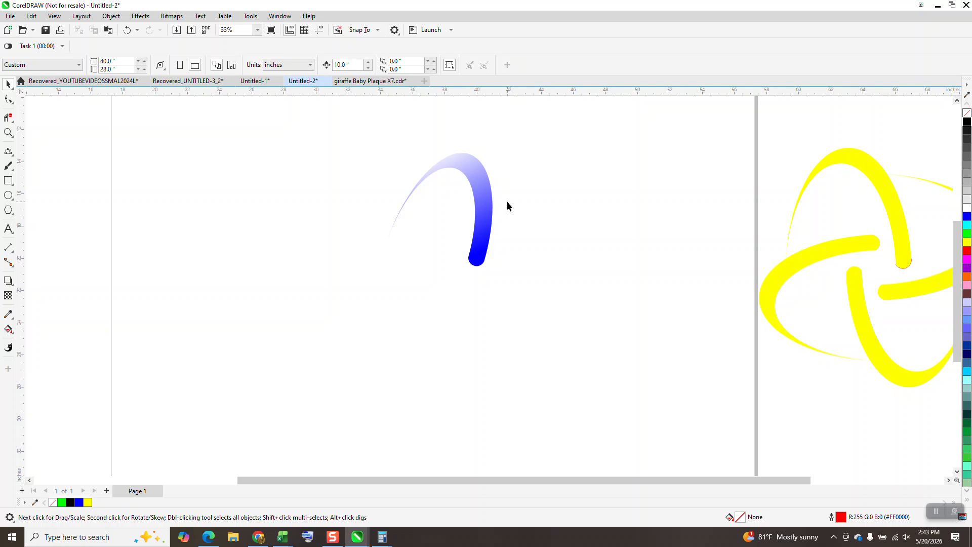
# - Remove the gradient crescent's fill and give it a black hairline outline
pyautogui.click(486, 202)
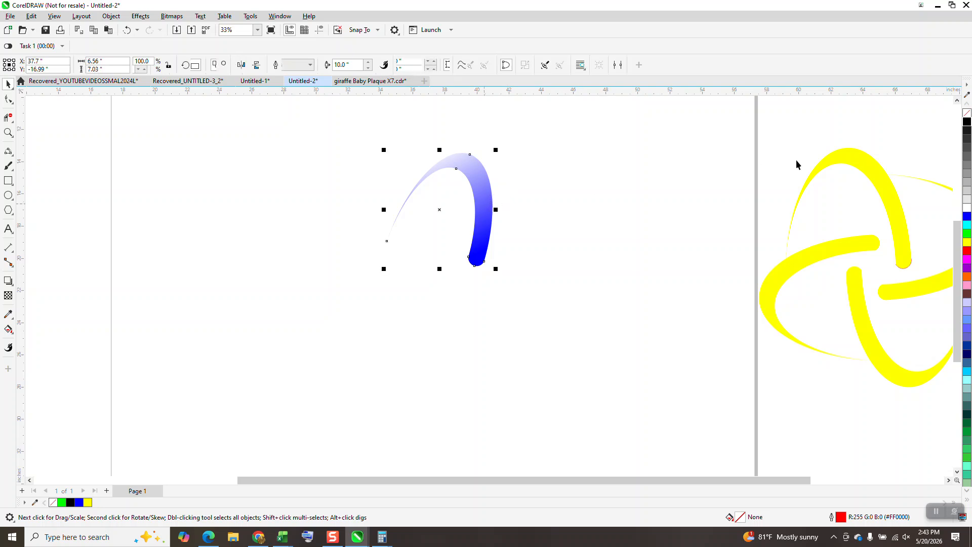
pyautogui.click(967, 113)
pyautogui.rightClick(967, 122)
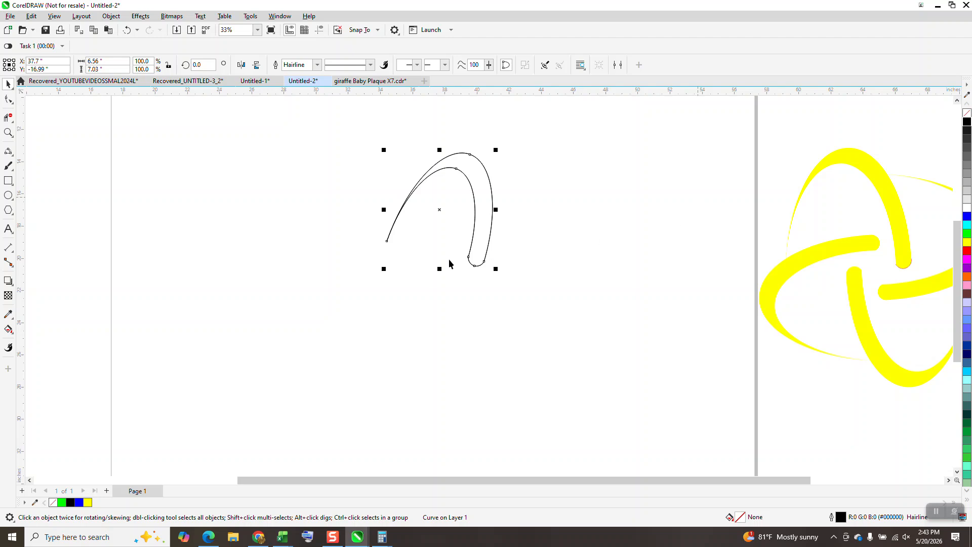
# - Set the outlined crescent's rotation centre below it, near its rounded end, and make a copy rotated 90 degrees
pyautogui.click(439, 209)
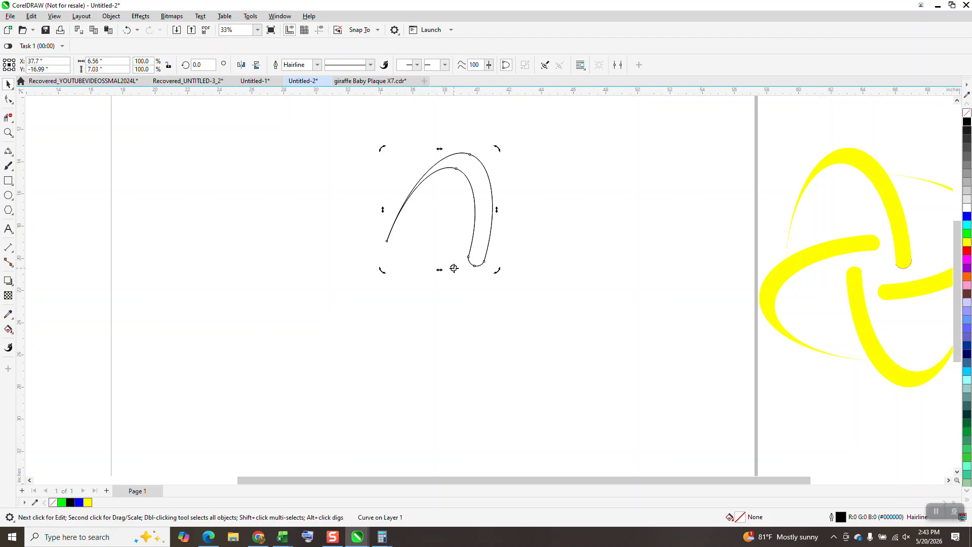
pyautogui.click(195, 64)
pyautogui.write('90')
pyautogui.press('Return')
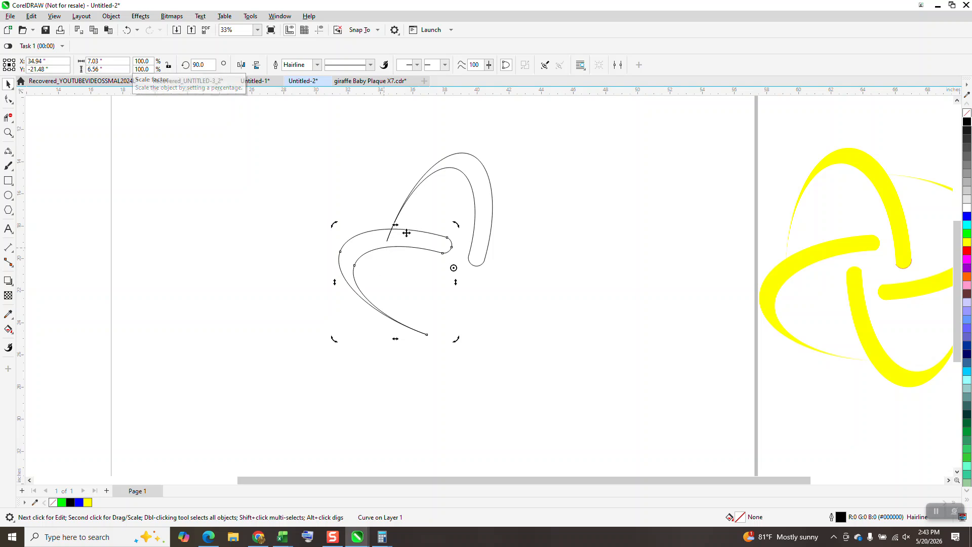
# - Trim the top crescent's thin tail inside the rotated copy with Virtual Segment Delete, and delete the copy
pyautogui.click(9, 133)
pyautogui.click(7, 117)
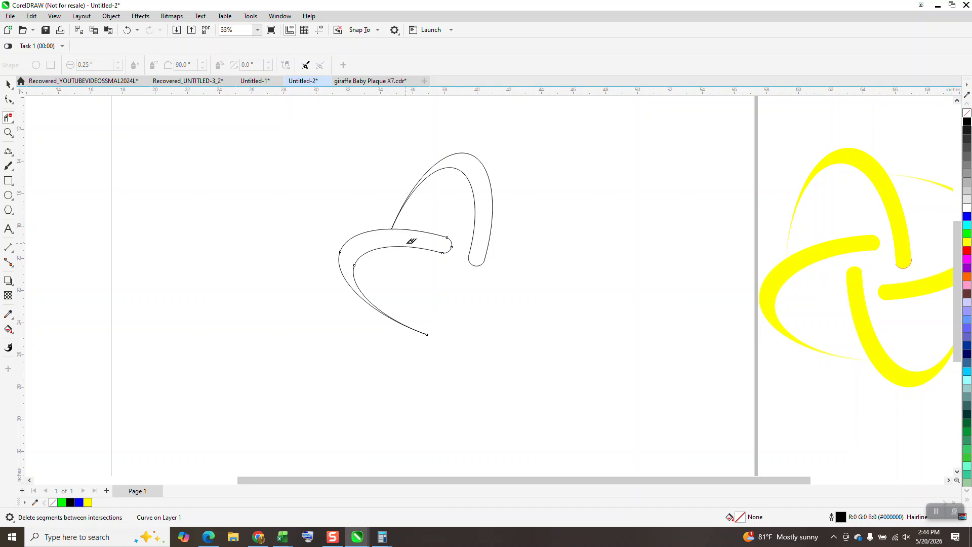
pyautogui.click(8, 84)
pyautogui.press('Delete')
# - Try to fill the trimmed outline crescent with blue and no outline using Smart Fill, and undo the attempt
pyautogui.click(8, 329)
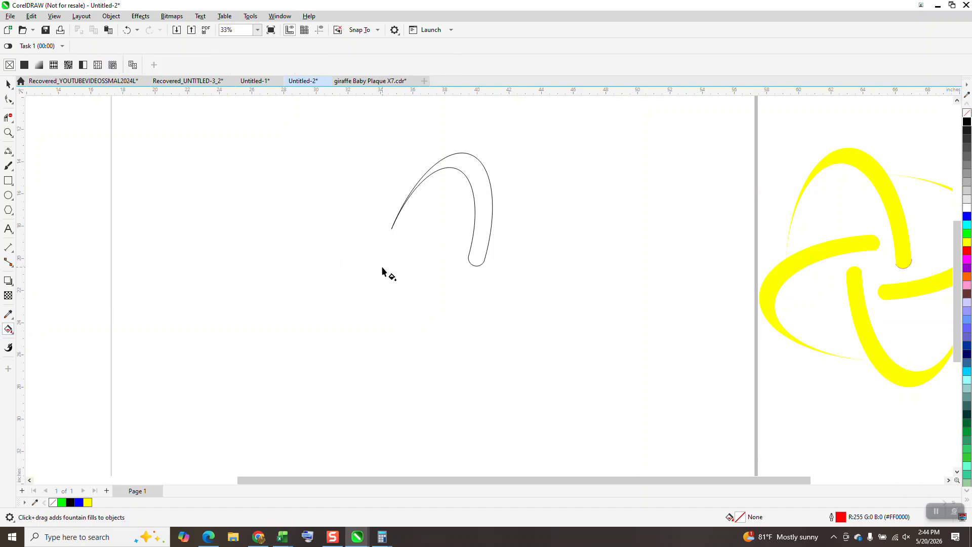
pyautogui.click(11, 332)
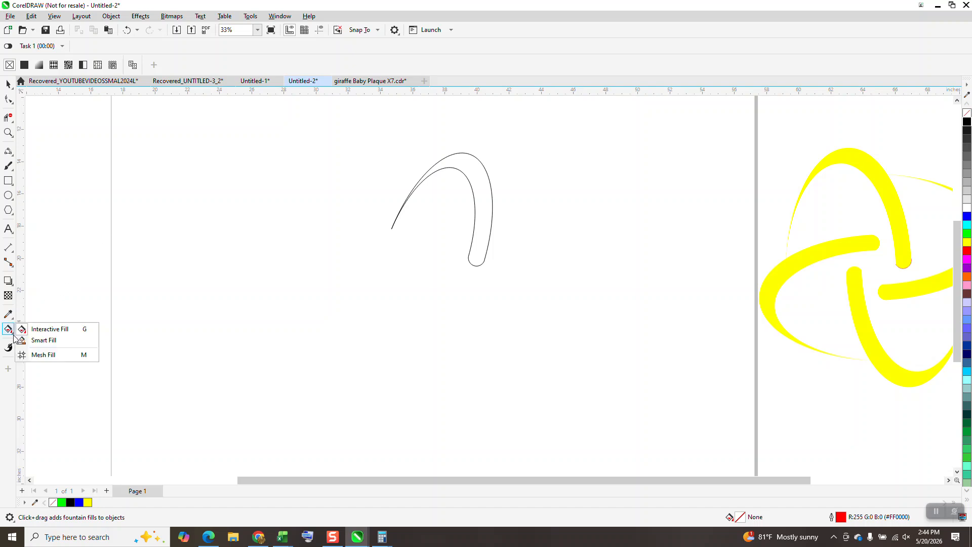
pyautogui.click(44, 340)
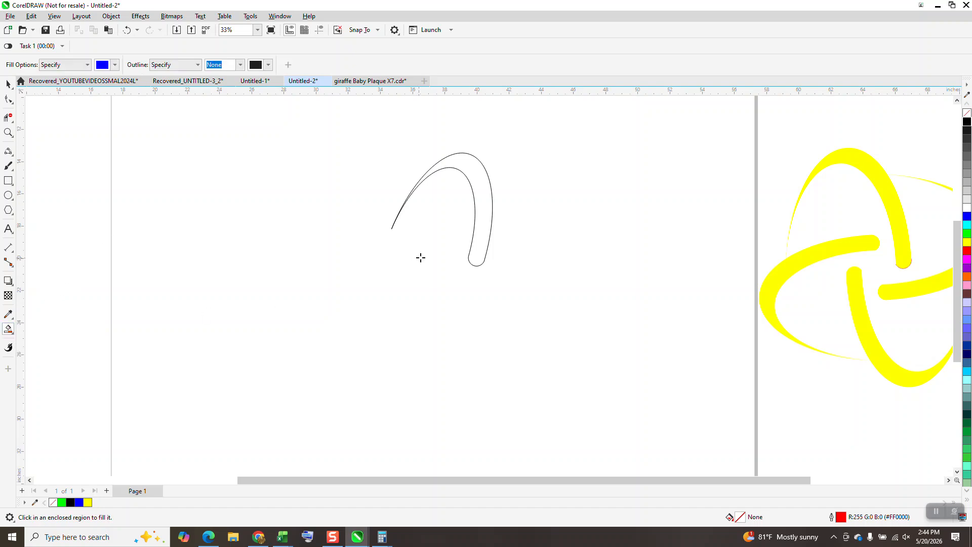
pyautogui.click(481, 203)
pyautogui.click(127, 30)
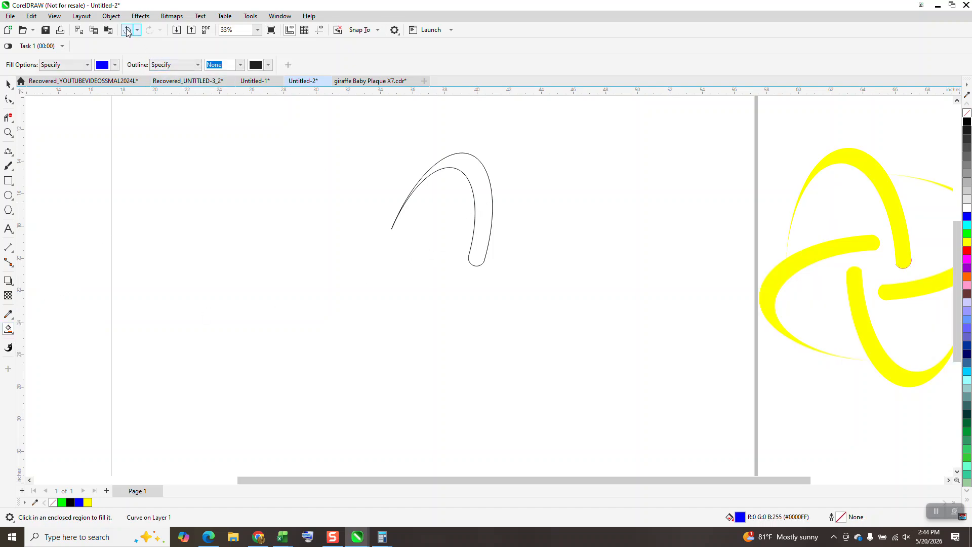
# - Restore the deleted rotated copy and trim its edge on both sides of the crescent's tail, keeping the short segment that closes the tip
pyautogui.click(8, 133)
pyautogui.moveTo(384, 225); pyautogui.dragTo(417, 238)
pyautogui.moveTo(237, 196); pyautogui.dragTo(313, 246)
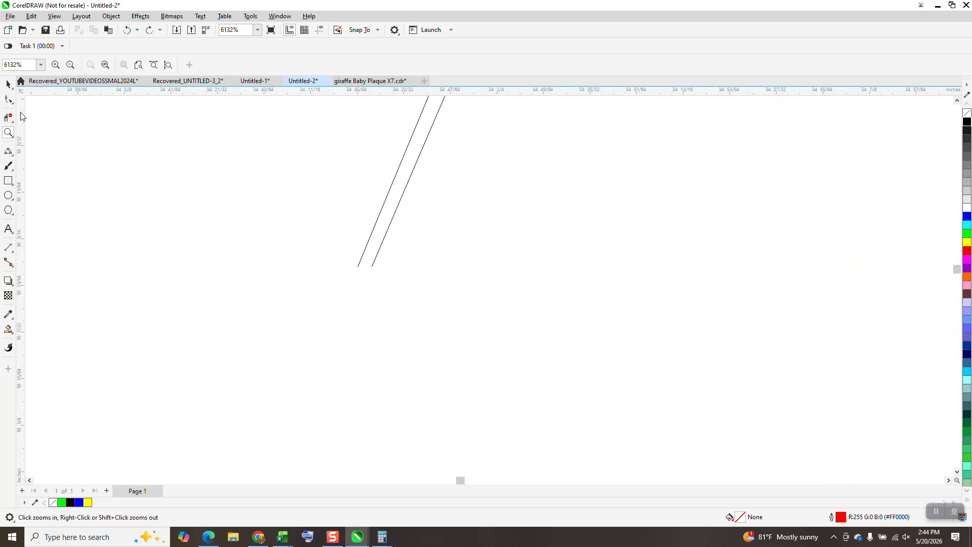
pyautogui.click(126, 30)
pyautogui.click(8, 117)
pyautogui.click(321, 267)
pyautogui.click(407, 266)
# - Fill the closed crescent with solid blue and no outline using Smart Fill
pyautogui.scroll(-4, 256, 274)
pyautogui.scroll(-10, 263, 261)
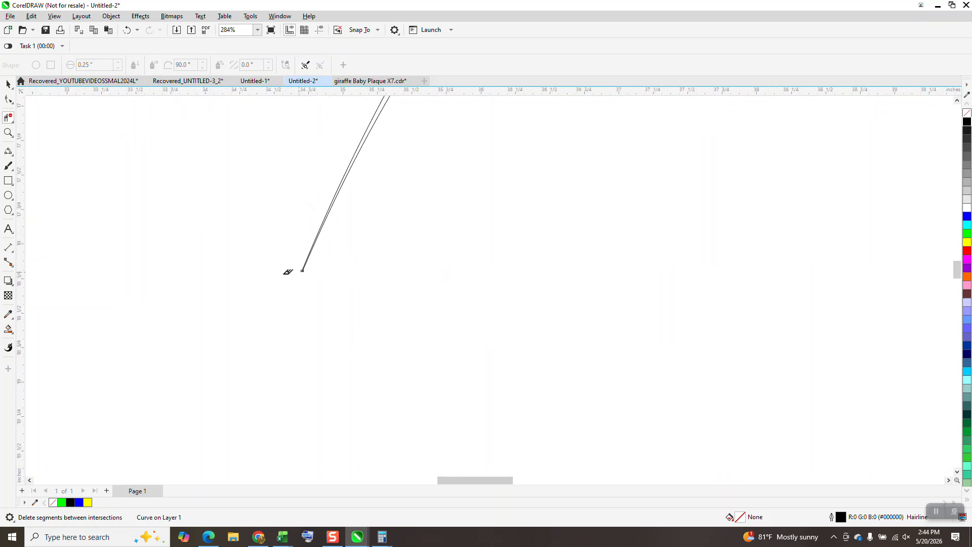
pyautogui.click(9, 329)
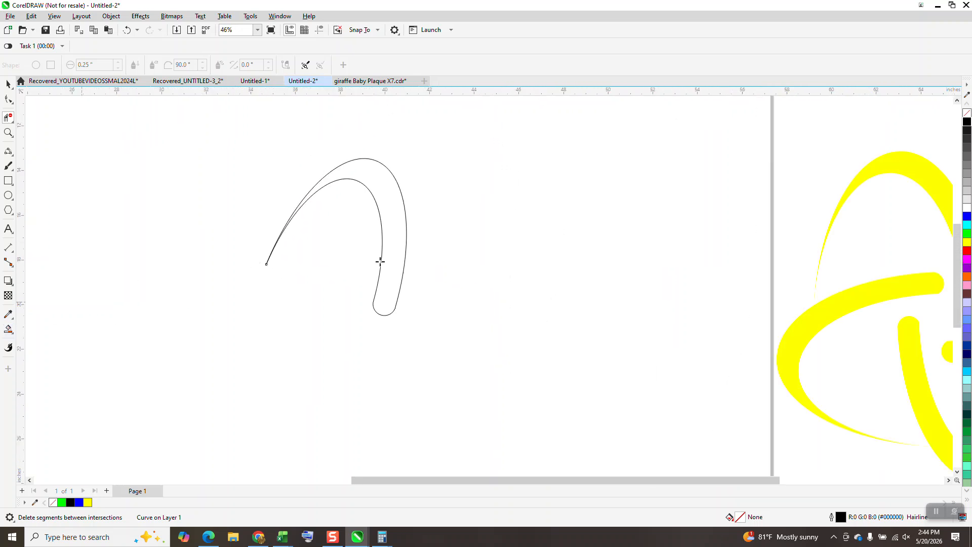
pyautogui.click(403, 230)
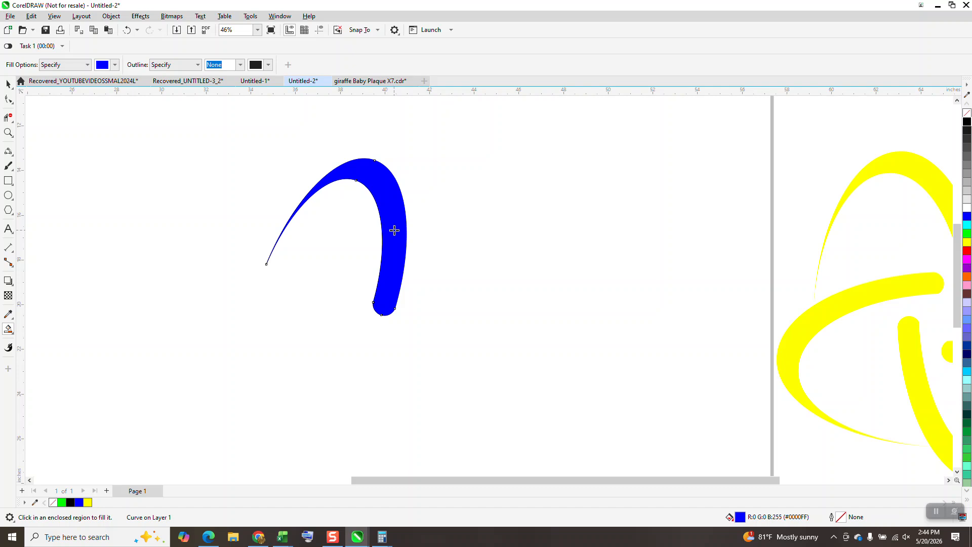
# - Delete the leftover hairline outline crescent, keeping the blue filled one in place
pyautogui.click(8, 84)
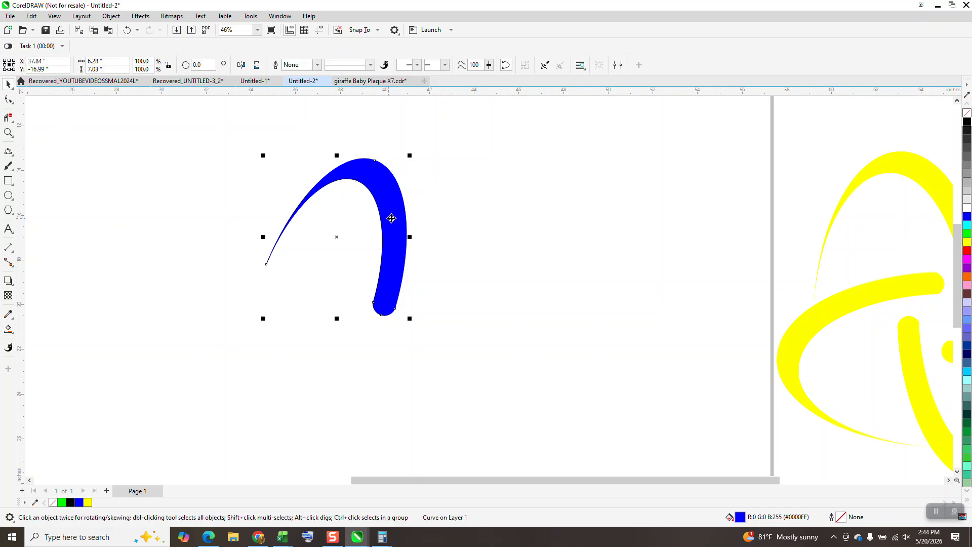
pyautogui.moveTo(392, 217); pyautogui.dragTo(368, 246)
pyautogui.press('Delete')
# - Set the blue crescent's rotation centre below it, near its rounded end, and add three copies at 90-degree steps to form four arms
pyautogui.click(374, 186)
pyautogui.click(373, 188)
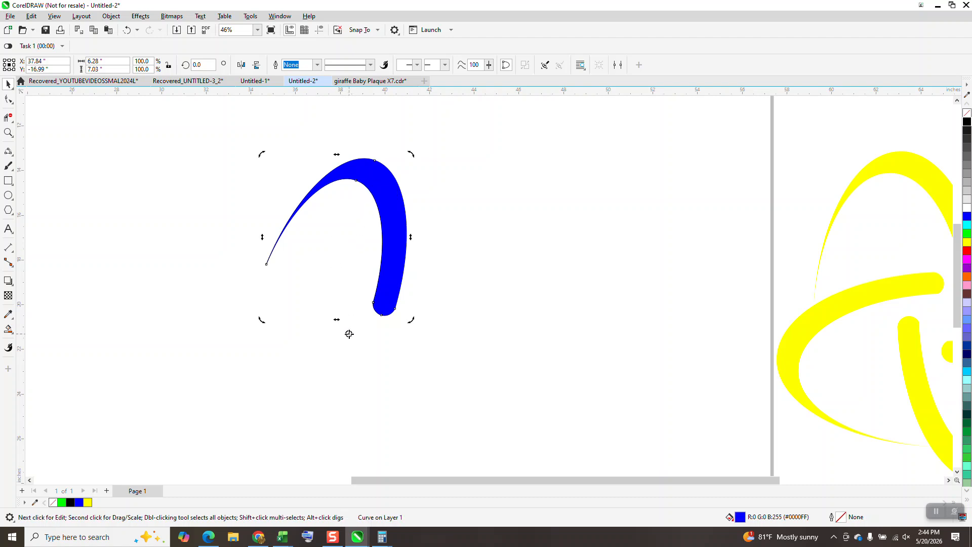
pyautogui.write('90')
pyautogui.press('Return')
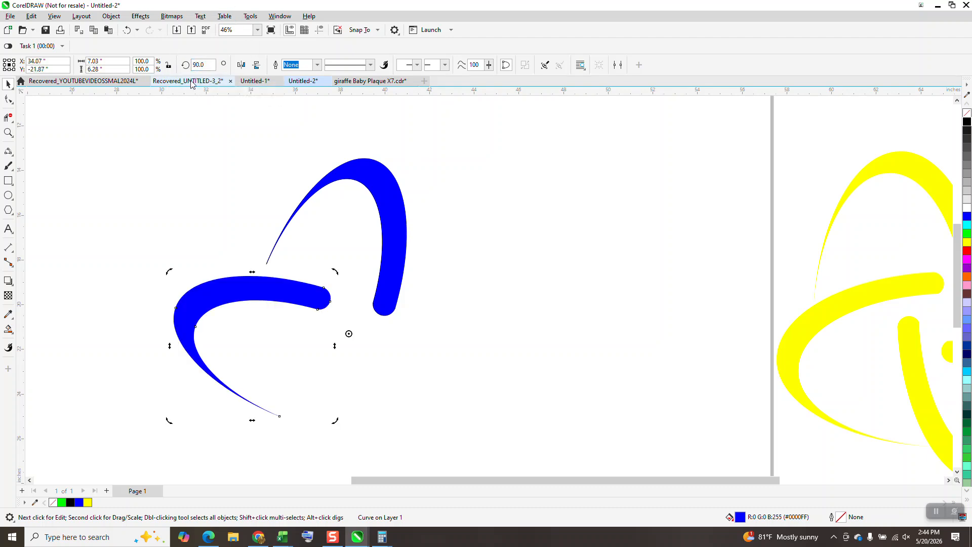
pyautogui.hotkey('ctrl', 'r')
pyautogui.hotkey('ctrl', 'r')
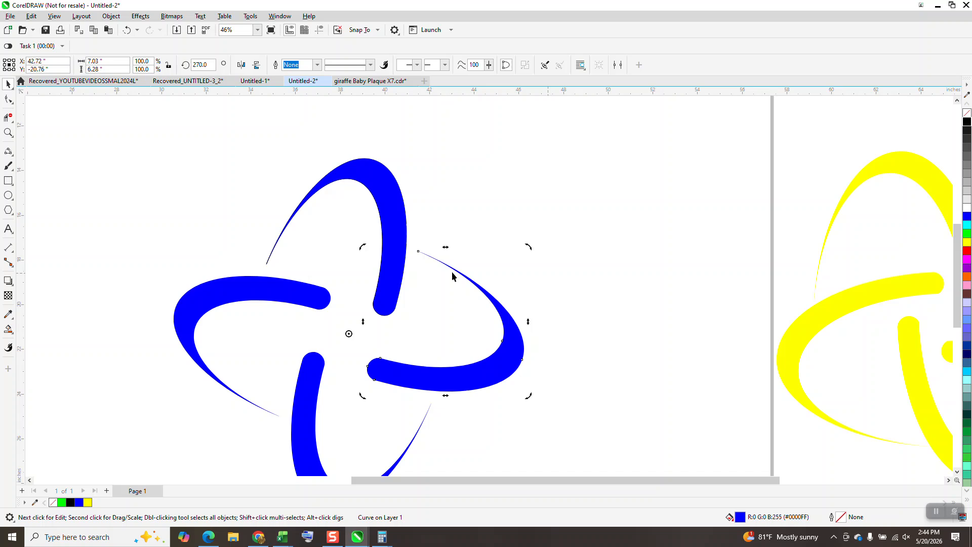
# - Draw a rectangle about 18 inches square around the four blue arms and fill it with black
pyautogui.scroll(-2, 413, 261)
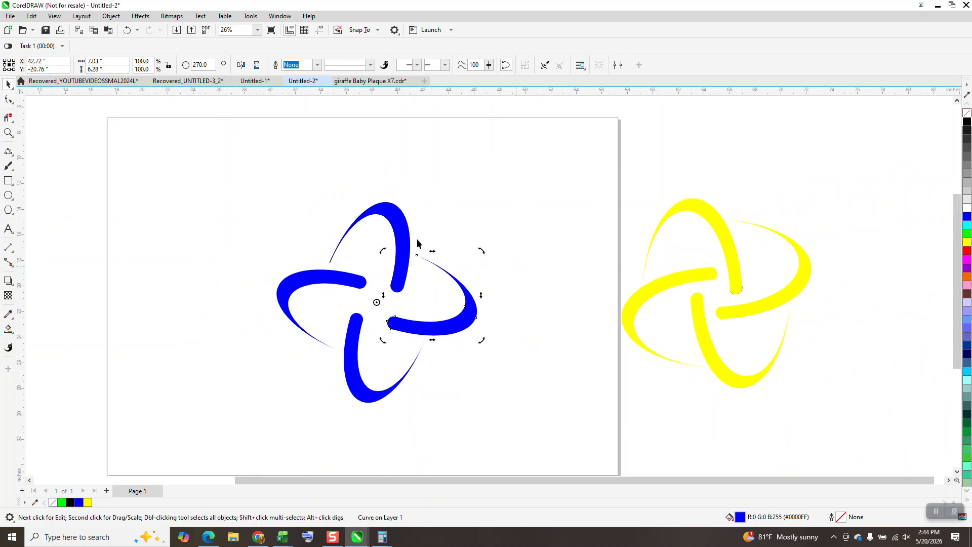
pyautogui.scroll(-1, 418, 243)
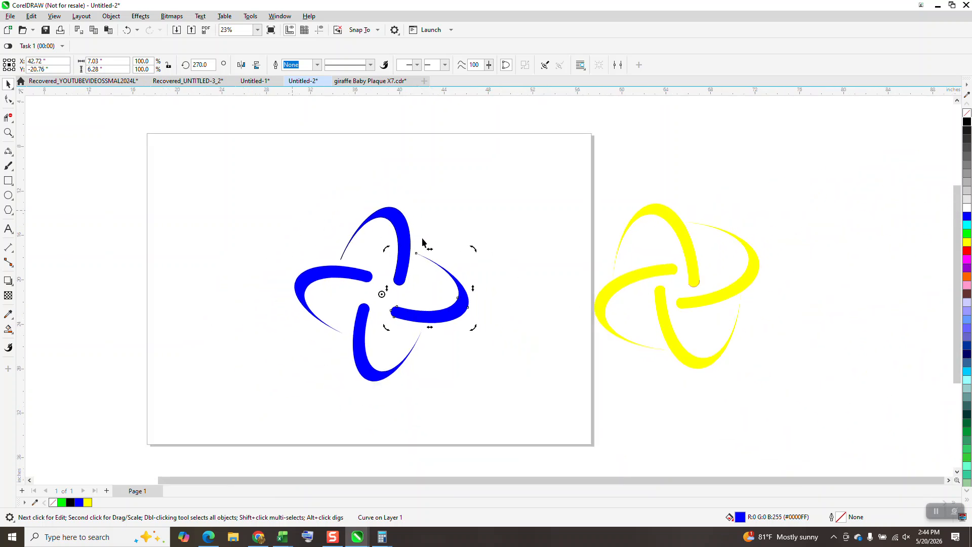
pyautogui.click(8, 180)
pyautogui.moveTo(287, 196); pyautogui.dragTo(489, 396)
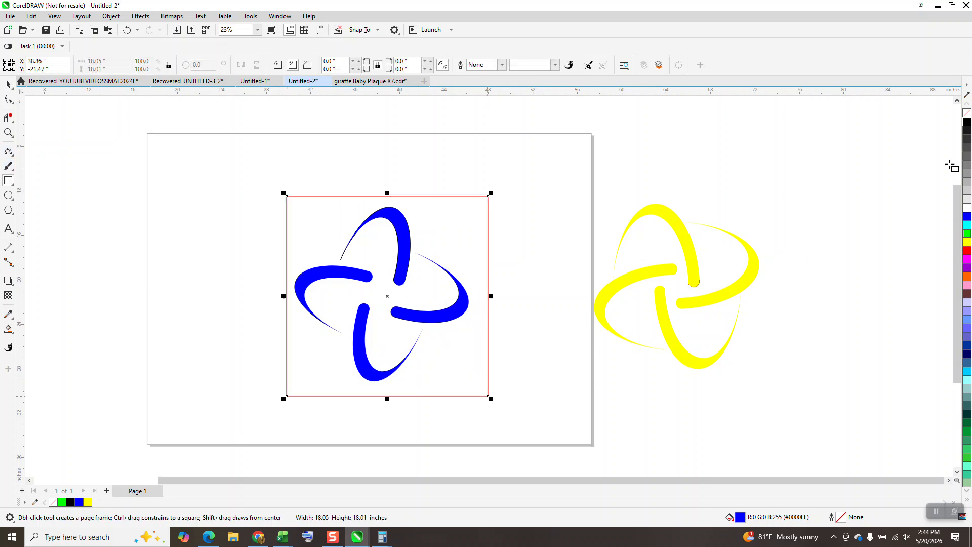
pyautogui.click(966, 122)
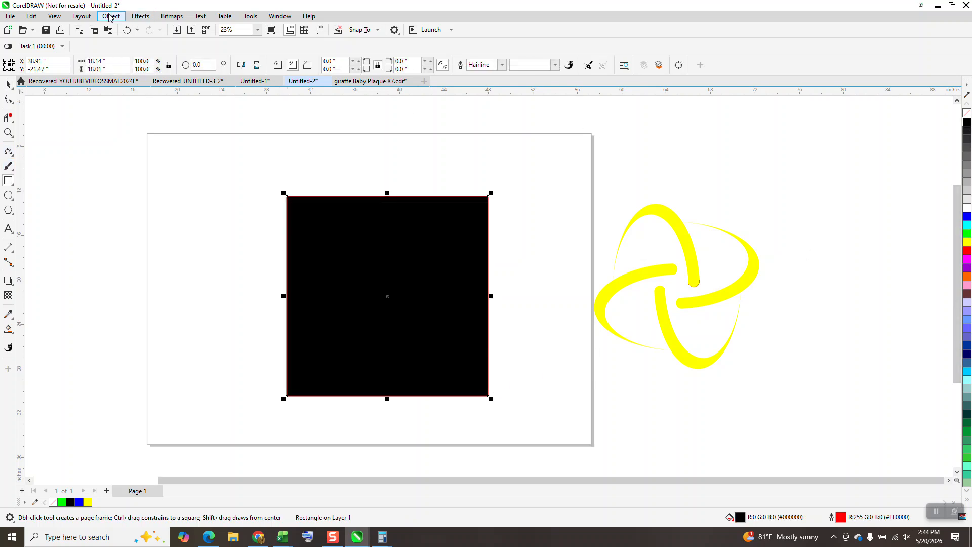
# - Send the black rectangle to the back of the page, behind the blue arms
pyautogui.click(111, 16)
pyautogui.moveTo(196, 178)
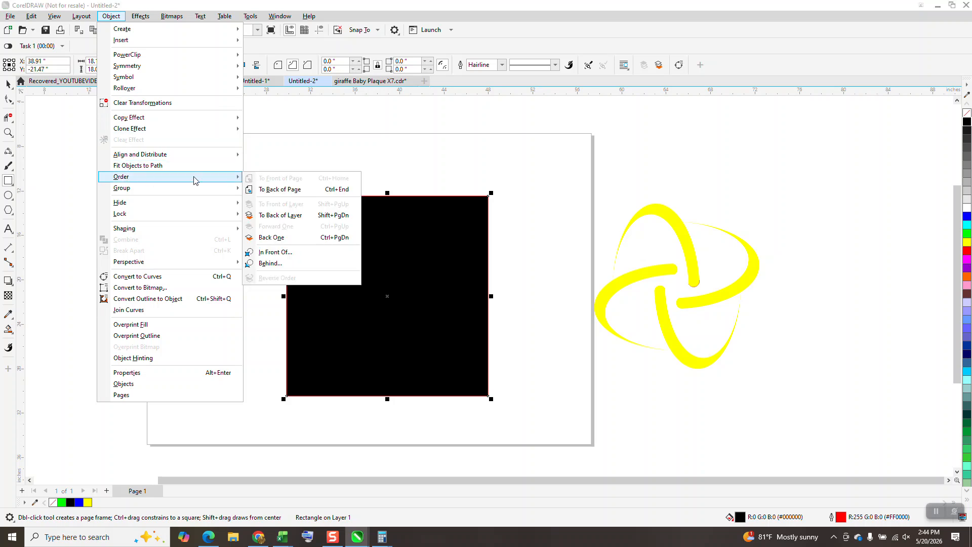
pyautogui.click(266, 189)
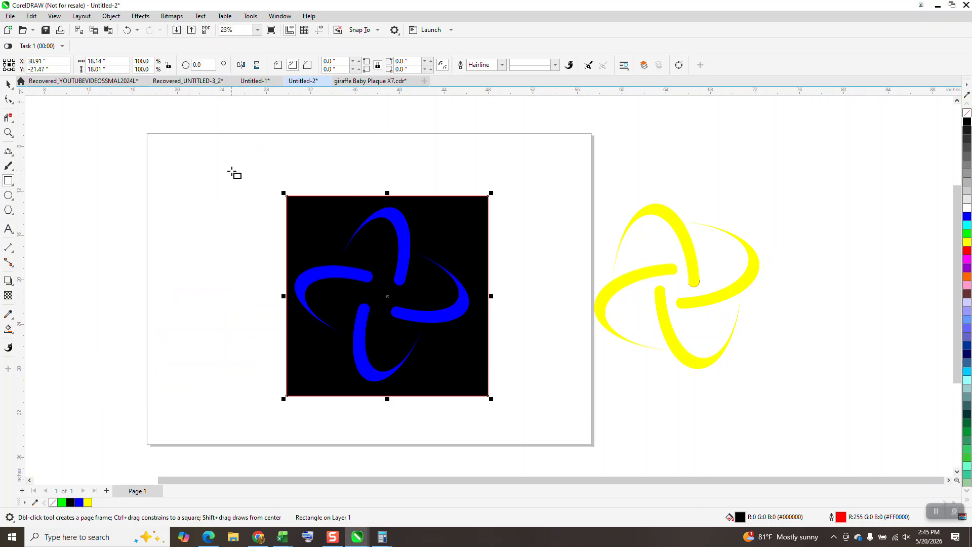